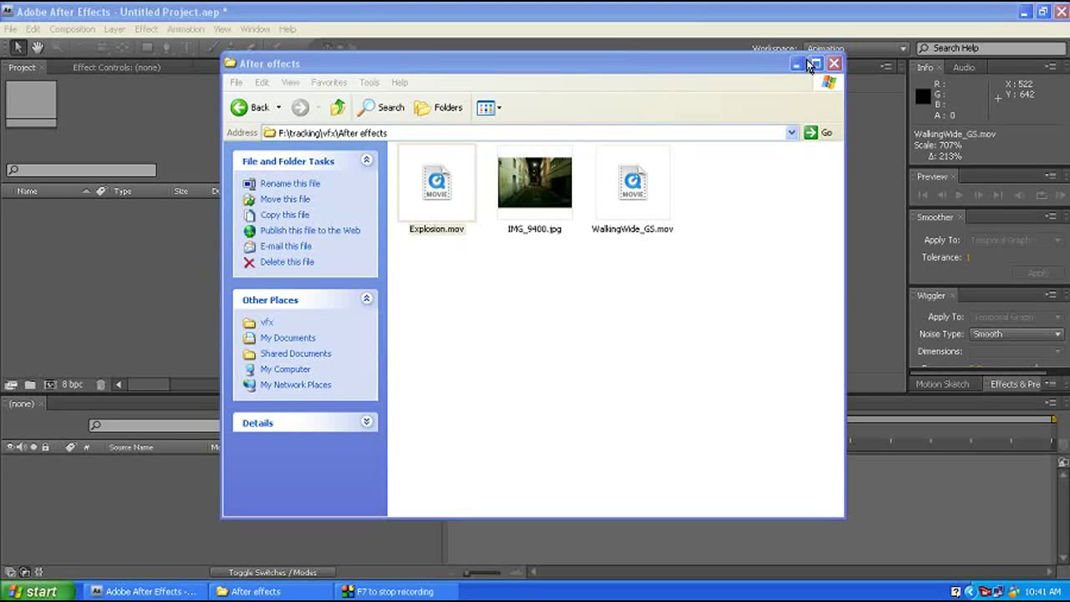
Move the Explorer folder window aside so After Effects and the folder are both visible.
drag(703, 78, 788, 86)
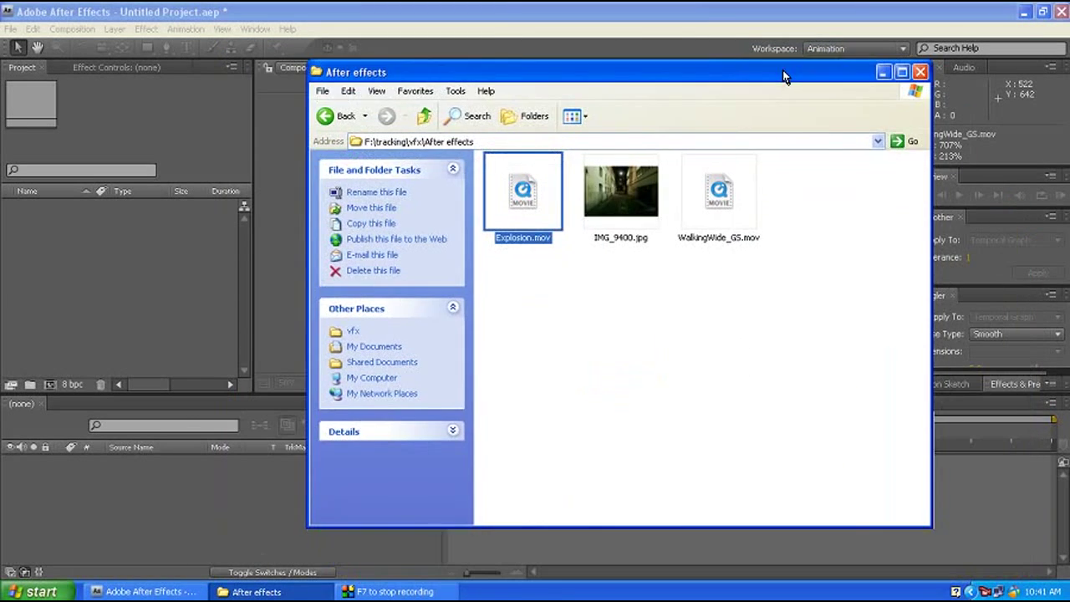
click(884, 72)
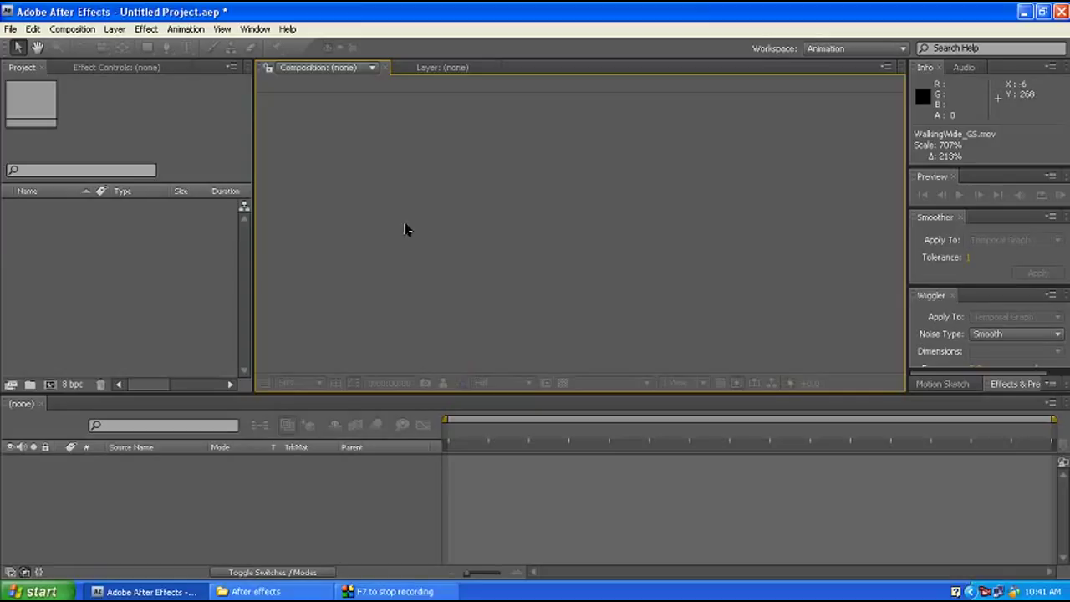
click(263, 591)
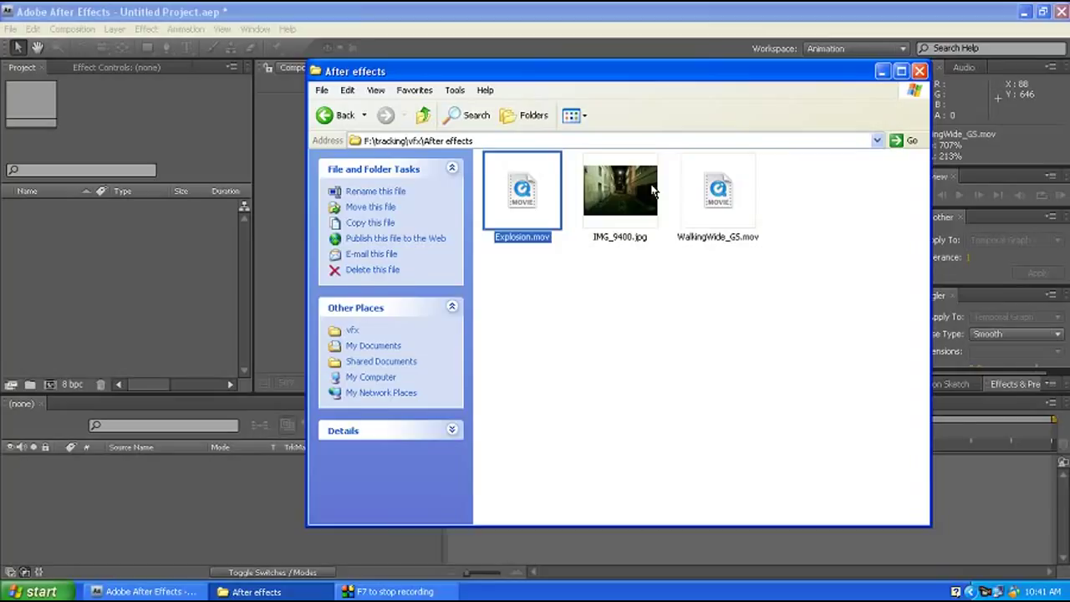
drag(677, 73, 702, 110)
Import IMG_9400.jpg and build a new IMG_9400 composition from it.
click(586, 349)
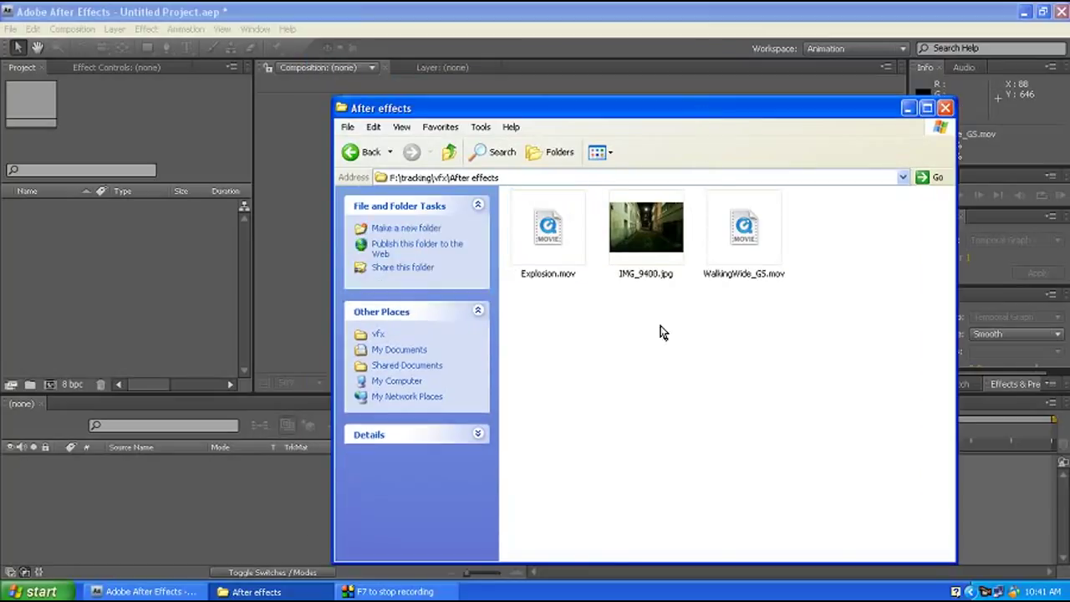
drag(646, 230, 136, 274)
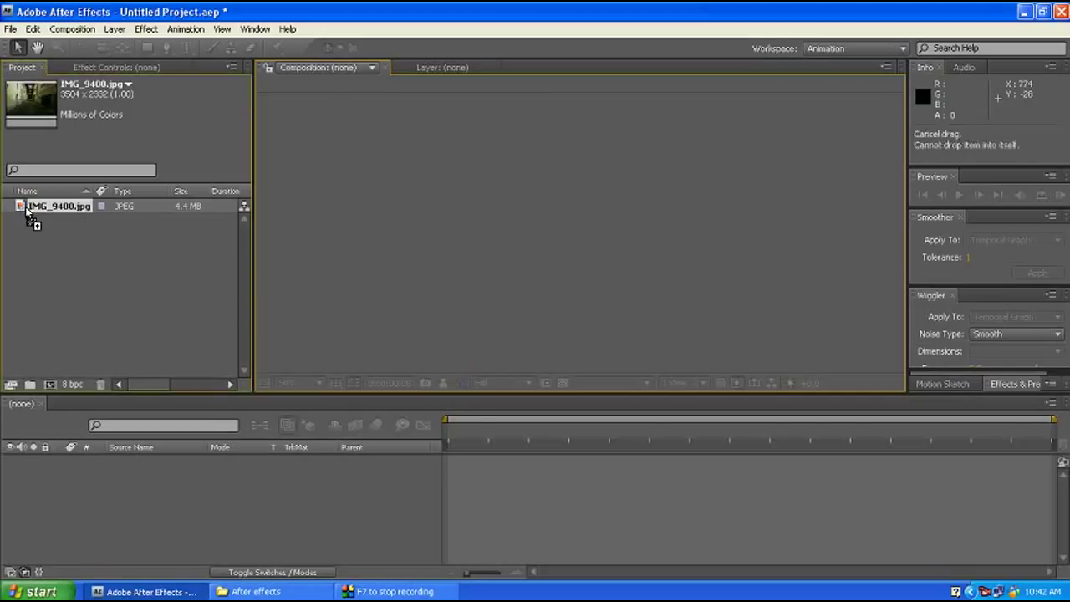
drag(29, 209, 522, 476)
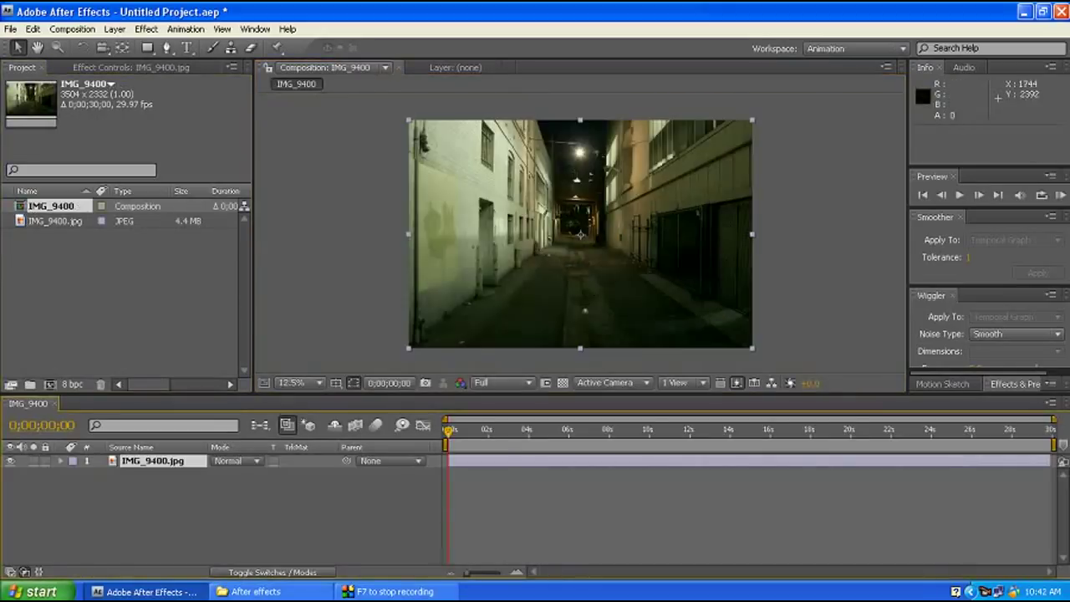
click(251, 591)
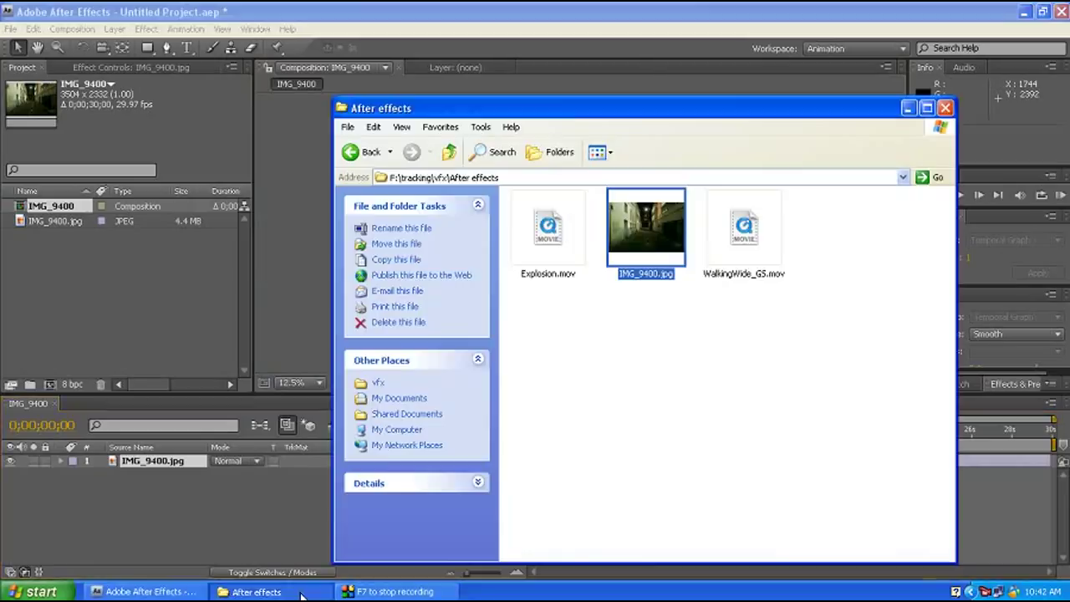
Import Explosion.mov and WalkingWide_GS.mov together into the Project panel.
click(535, 234)
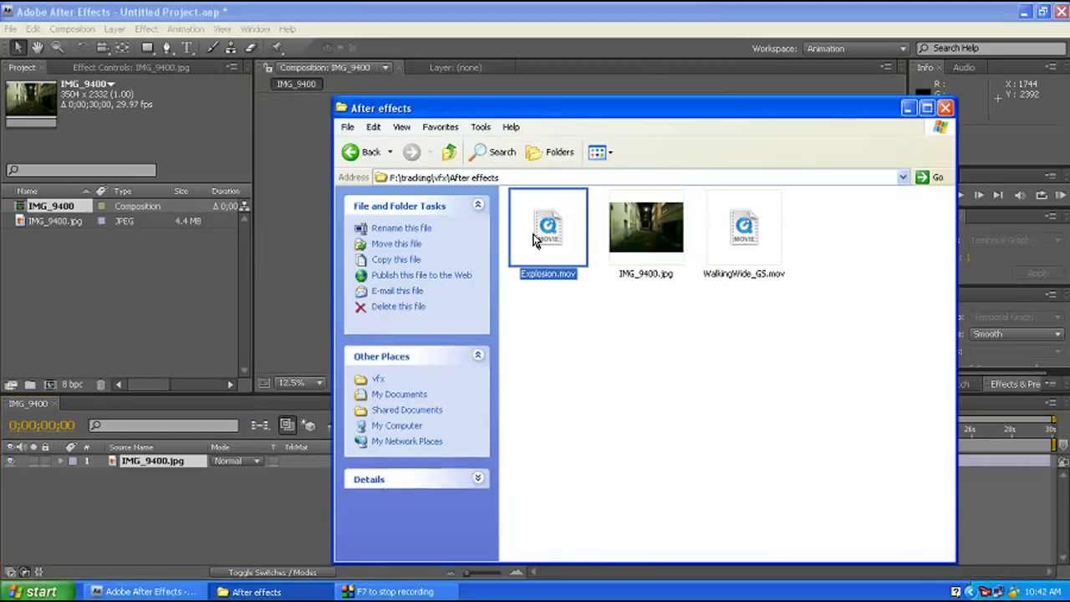
ctrl+click(750, 237)
drag(554, 238, 161, 257)
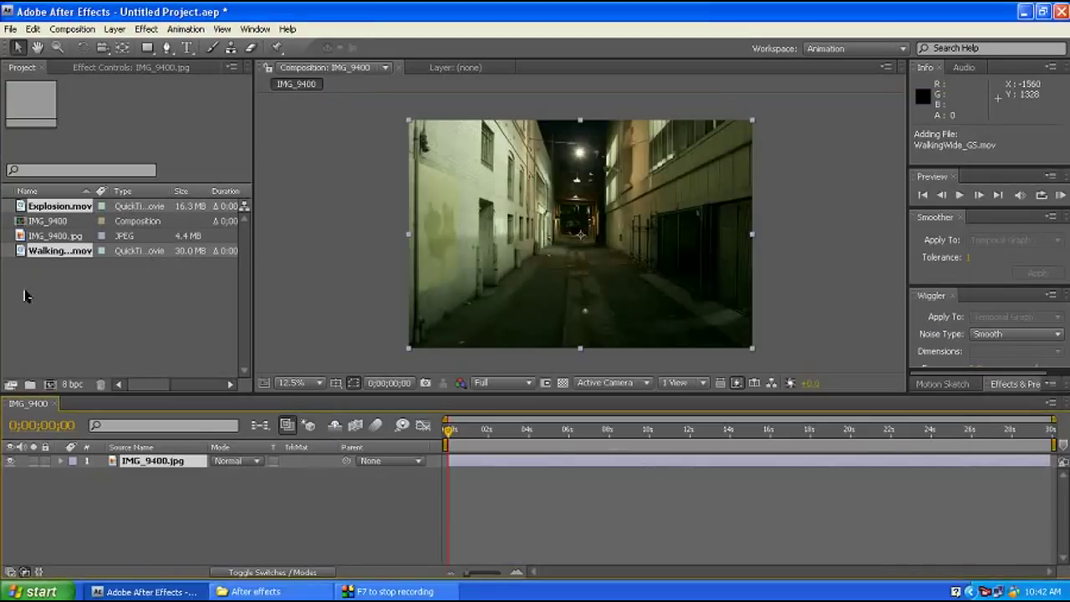
click(26, 295)
Place Explosion.mov above the alley photo, scale it to fill the frame, and scrub to the fireball.
click(42, 207)
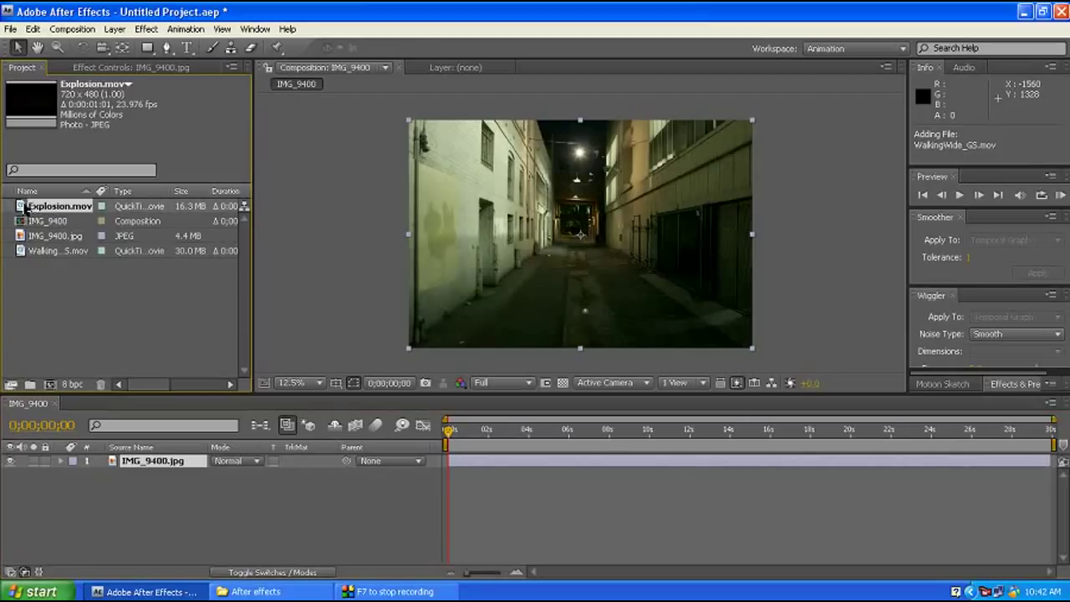
drag(21, 206, 598, 249)
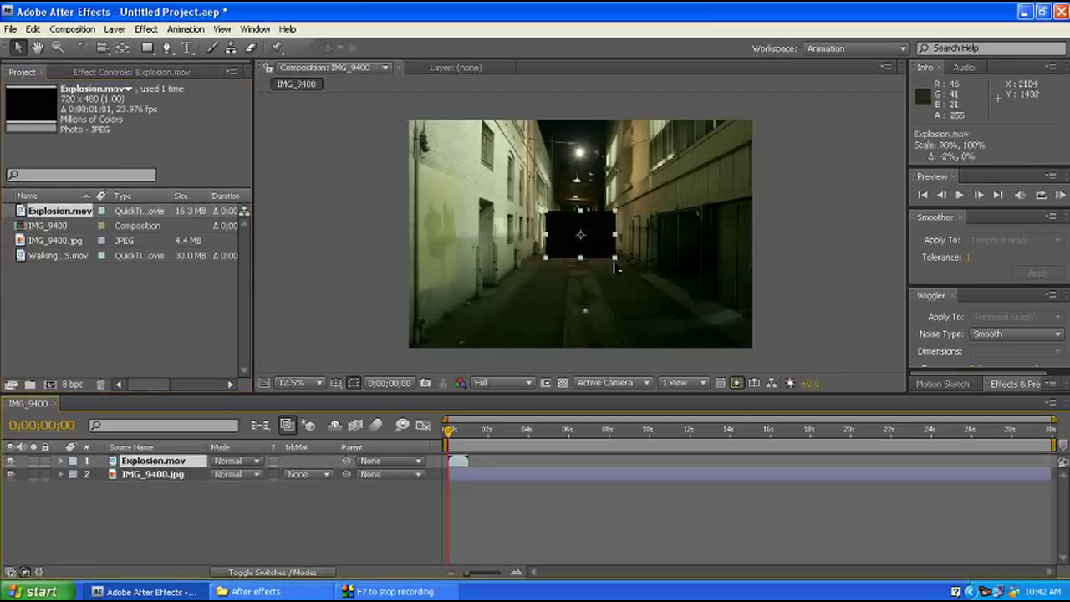
drag(731, 339, 822, 365)
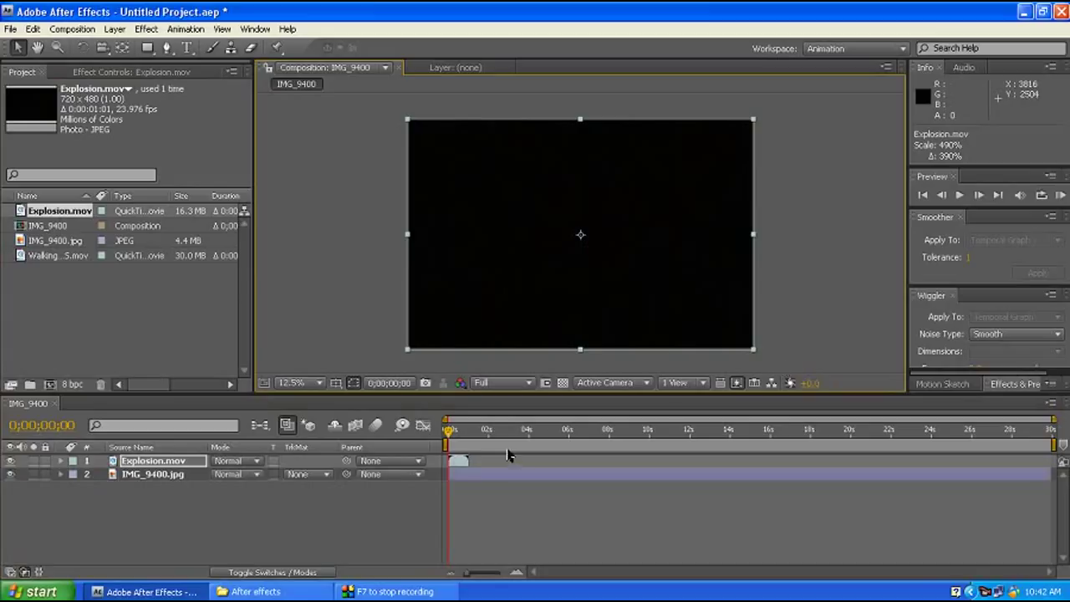
drag(450, 438, 461, 446)
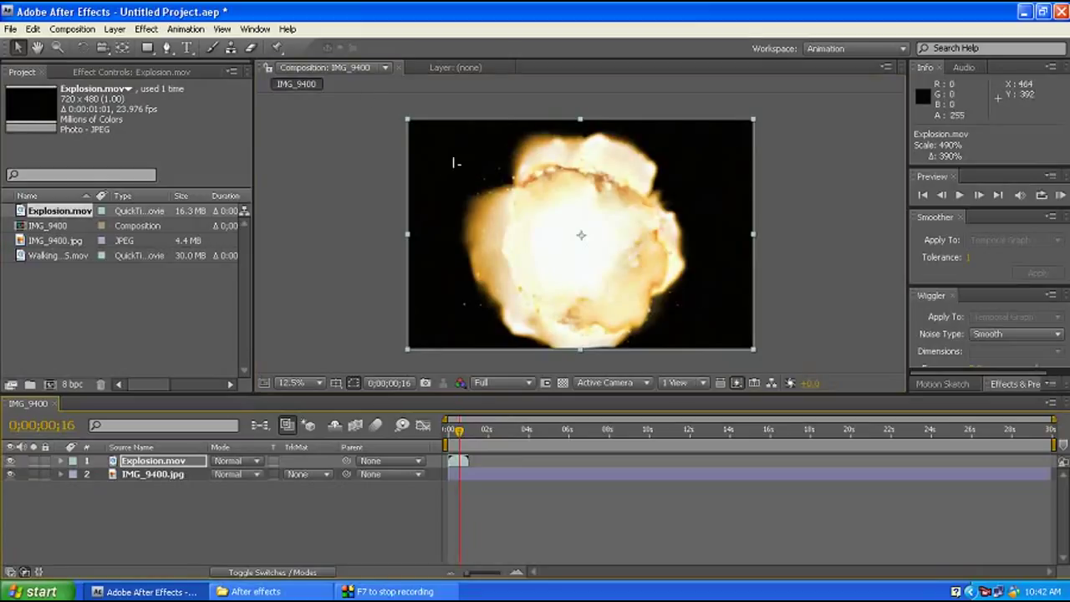
Apply Keylight (1.2) to the Explosion.mov layer.
click(147, 30)
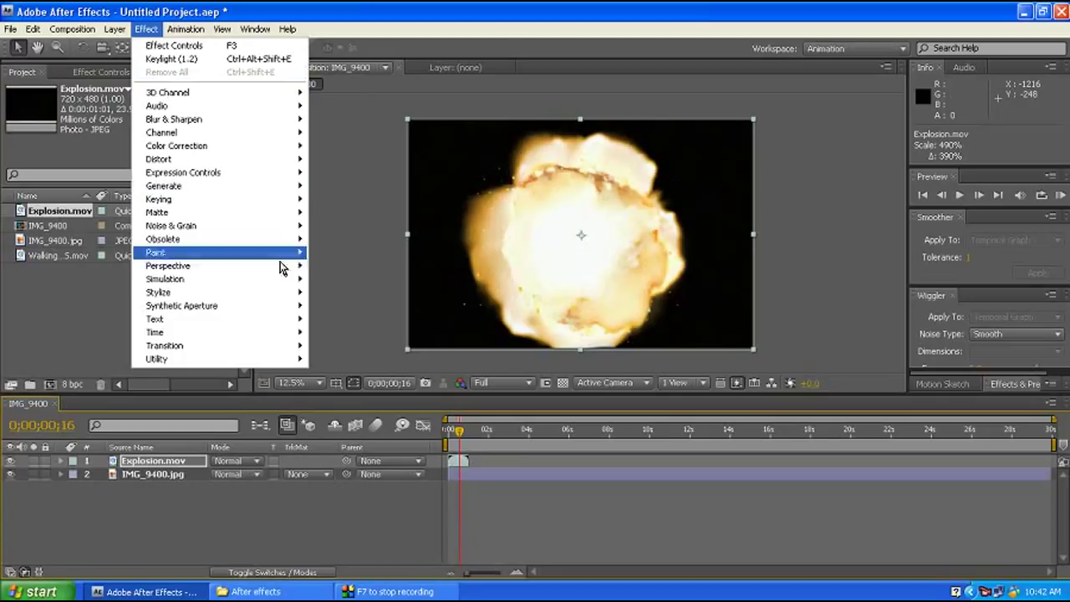
mouse_move(263, 297)
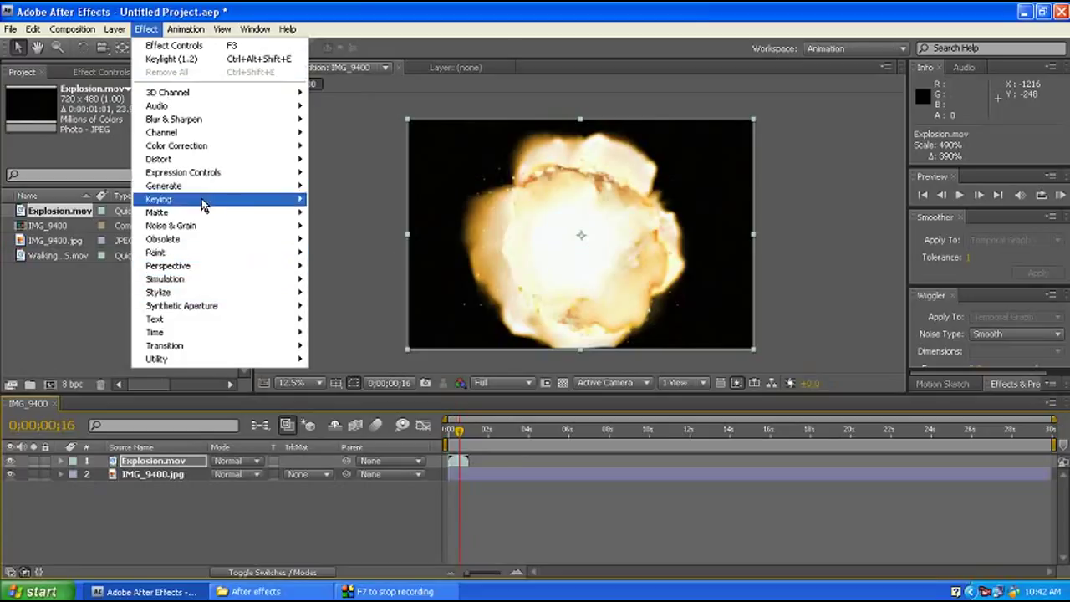
mouse_move(202, 200)
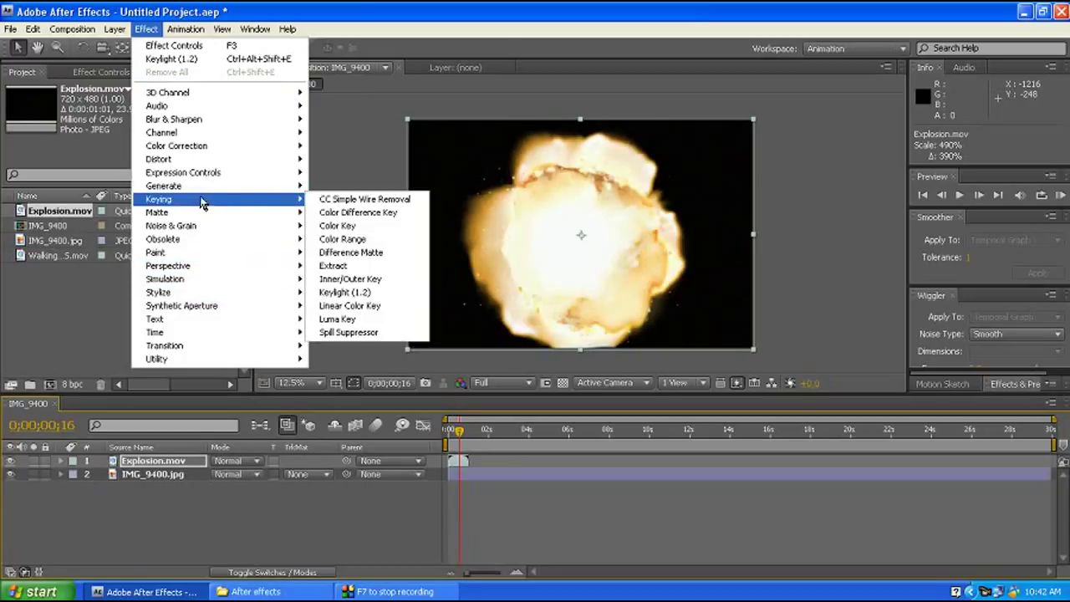
click(343, 292)
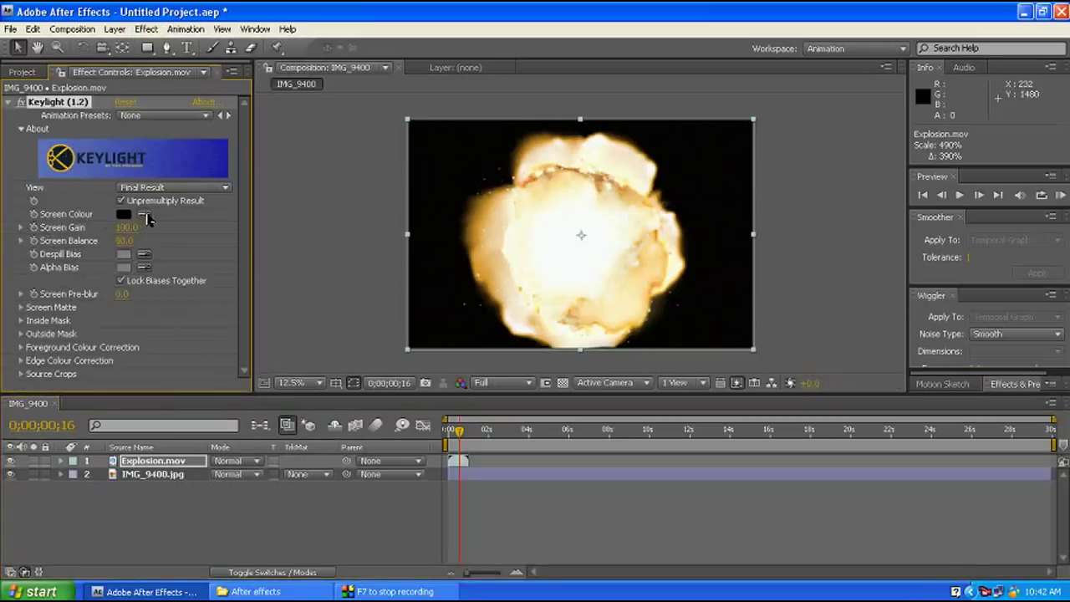
Sample the black background as Screen Colour and raise Screen Gain to 128.0.
click(144, 215)
click(455, 167)
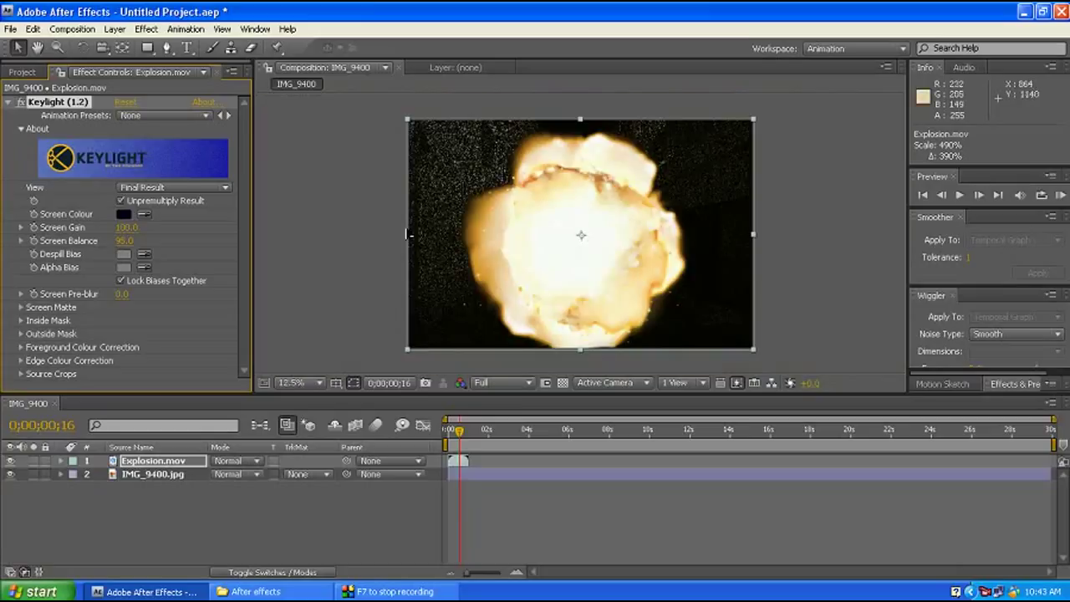
drag(464, 432, 458, 445)
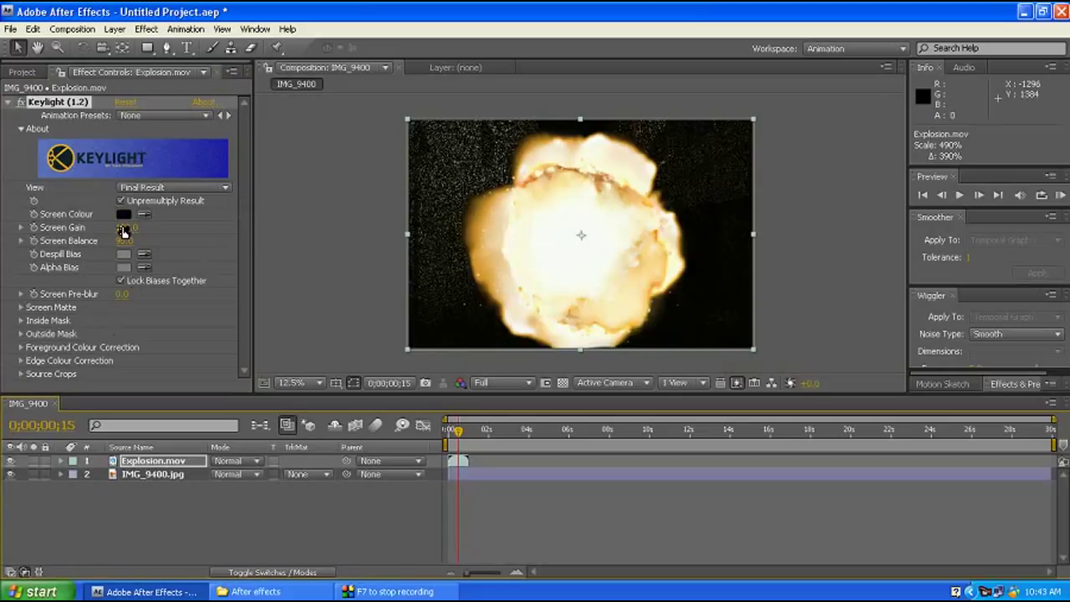
drag(129, 227, 132, 226)
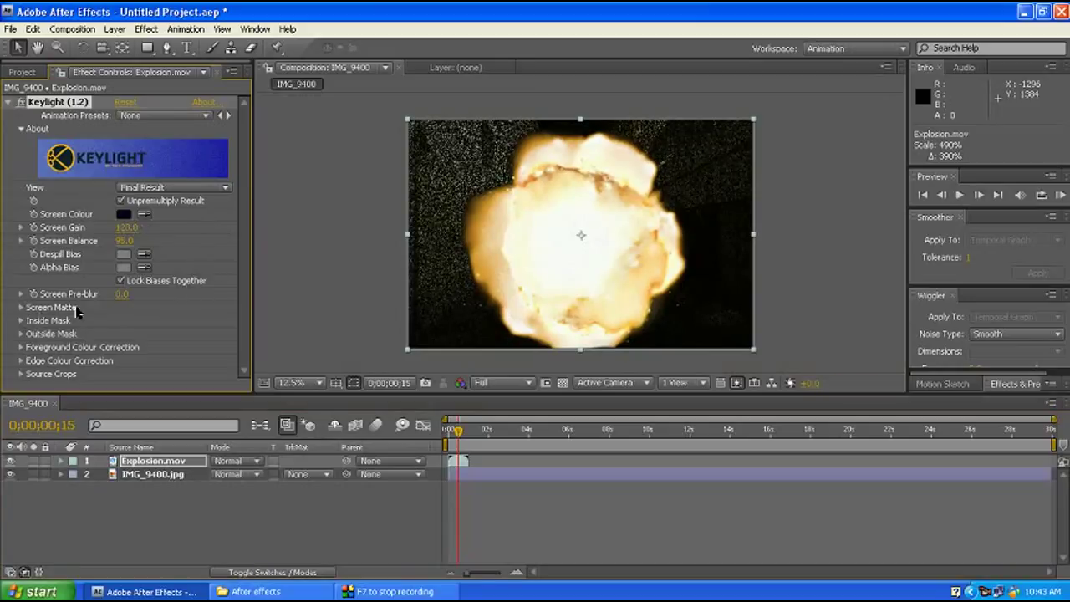
click(21, 307)
Tune the explosion's Screen Matte to Screen Shrink/Grow about -6.5 and Screen Softness 0.3.
scroll(245, 267, down, 2)
scroll(245, 267, down, 1)
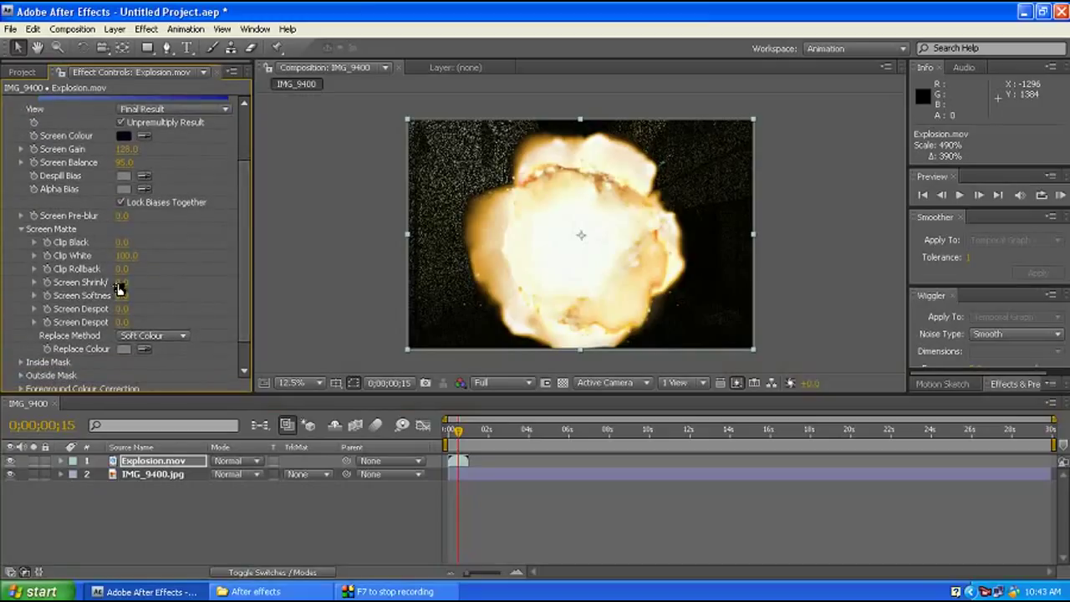
mouse_move(122, 282)
mouse_down()
mouse_move(140, 283)
mouse_move(73, 283)
mouse_up()
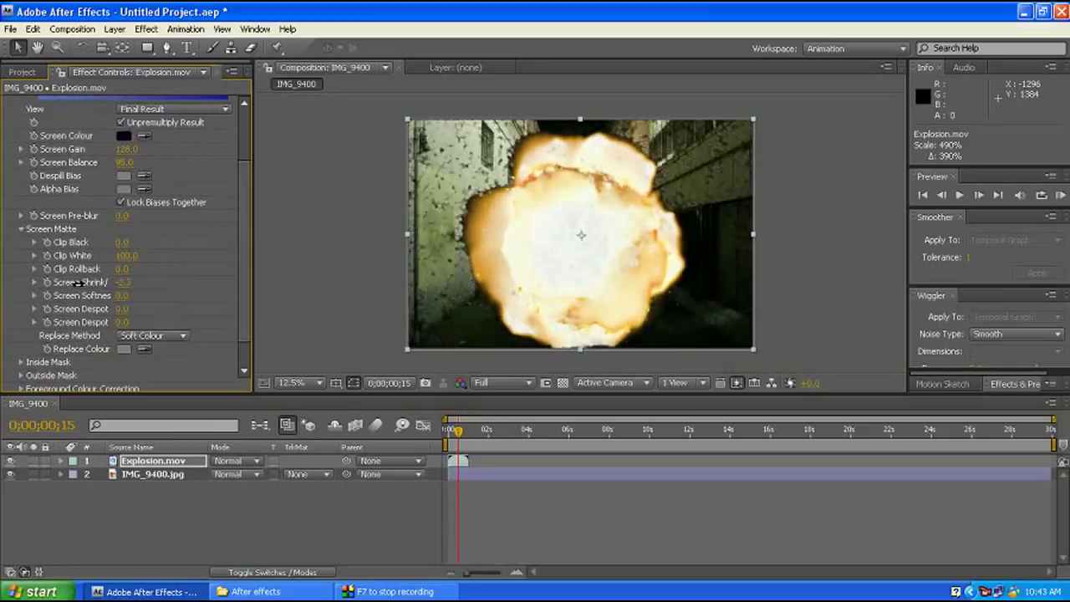
drag(59, 276, 52, 275)
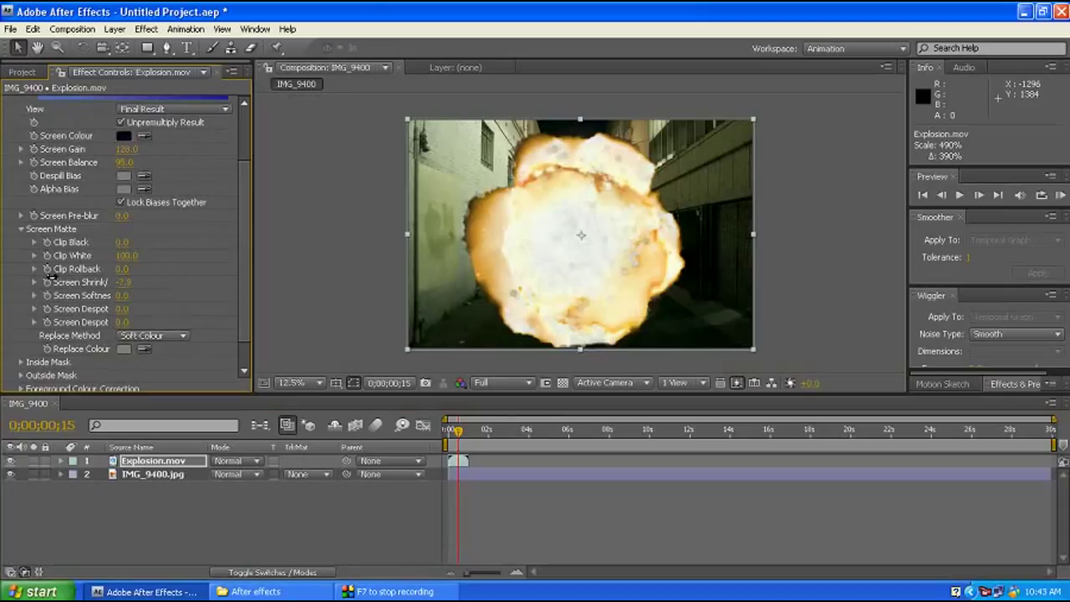
click(123, 282)
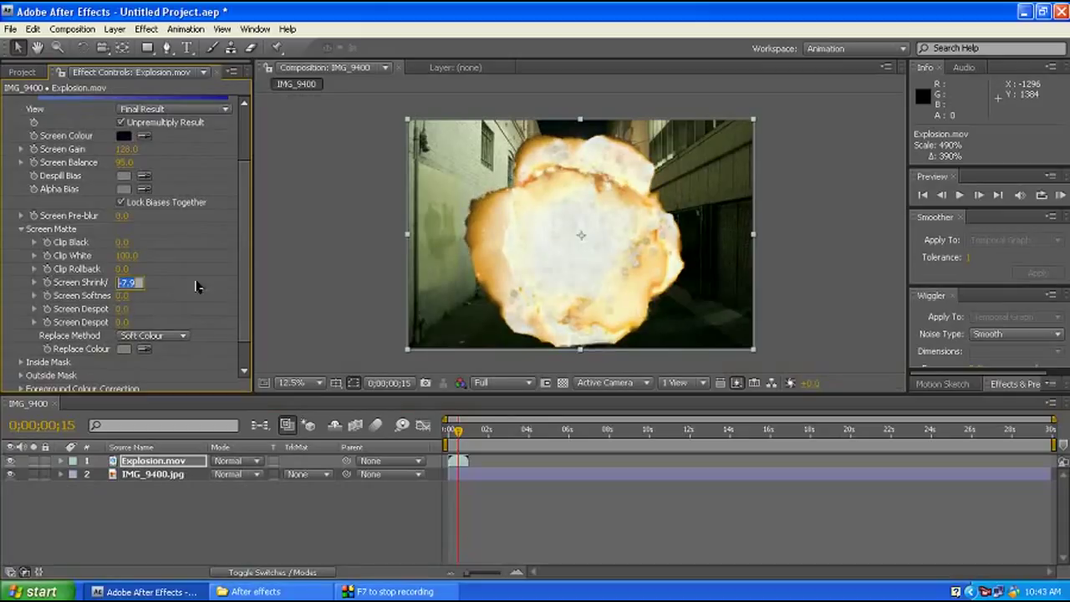
key(Return)
mouse_move(130, 295)
mouse_down()
mouse_move(145, 295)
mouse_move(117, 295)
mouse_up()
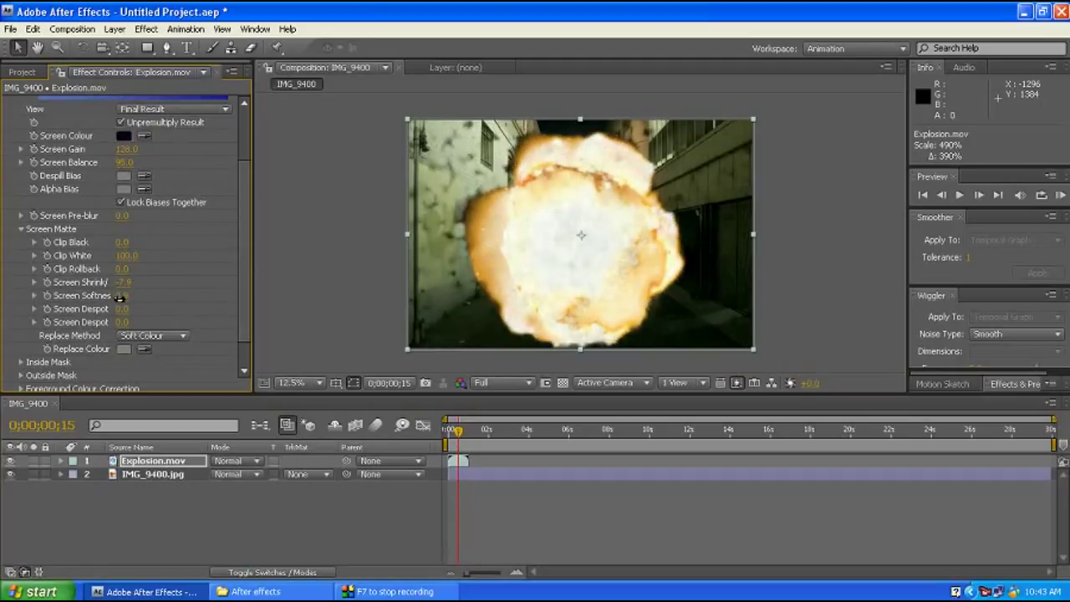
drag(124, 302, 124, 287)
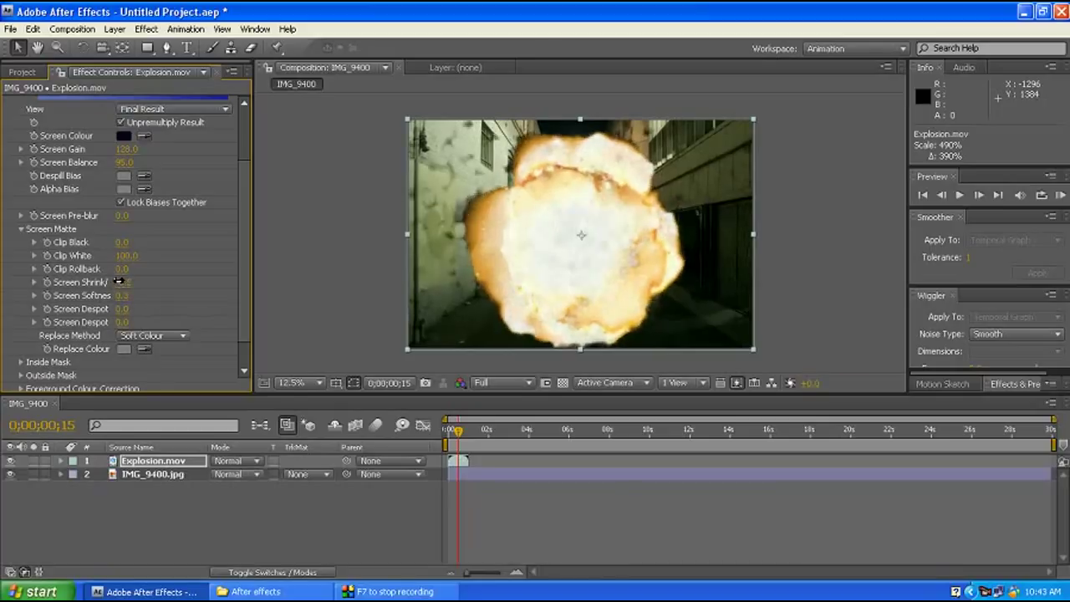
drag(119, 281, 157, 283)
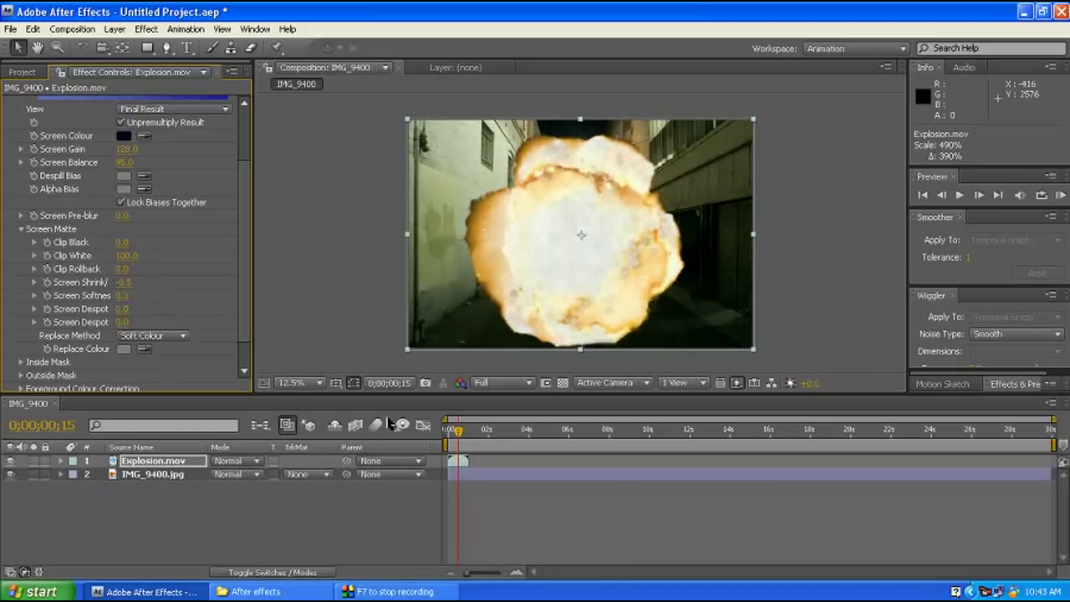
drag(459, 438, 452, 430)
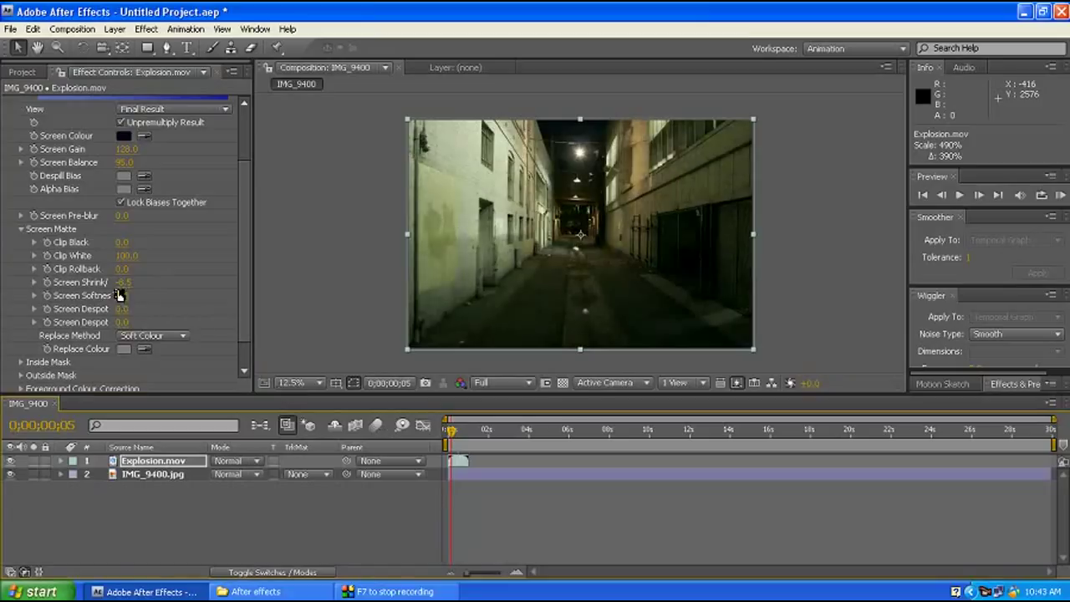
Set the explosion's Screen Shrink/Grow to -9.4 and preview the fireball over the alley.
drag(121, 282, 110, 281)
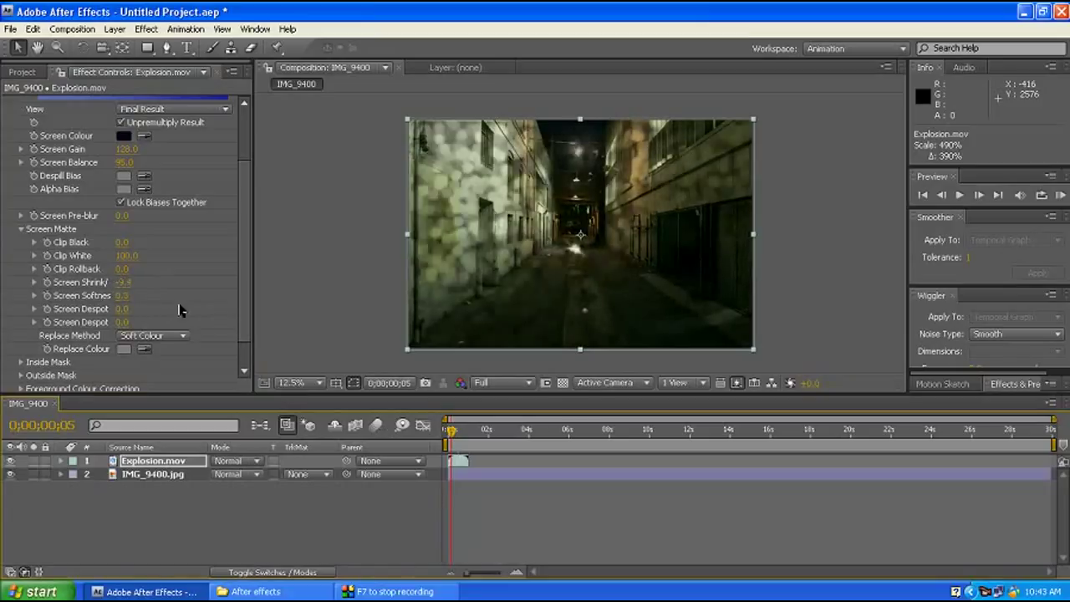
click(450, 430)
drag(448, 430, 463, 432)
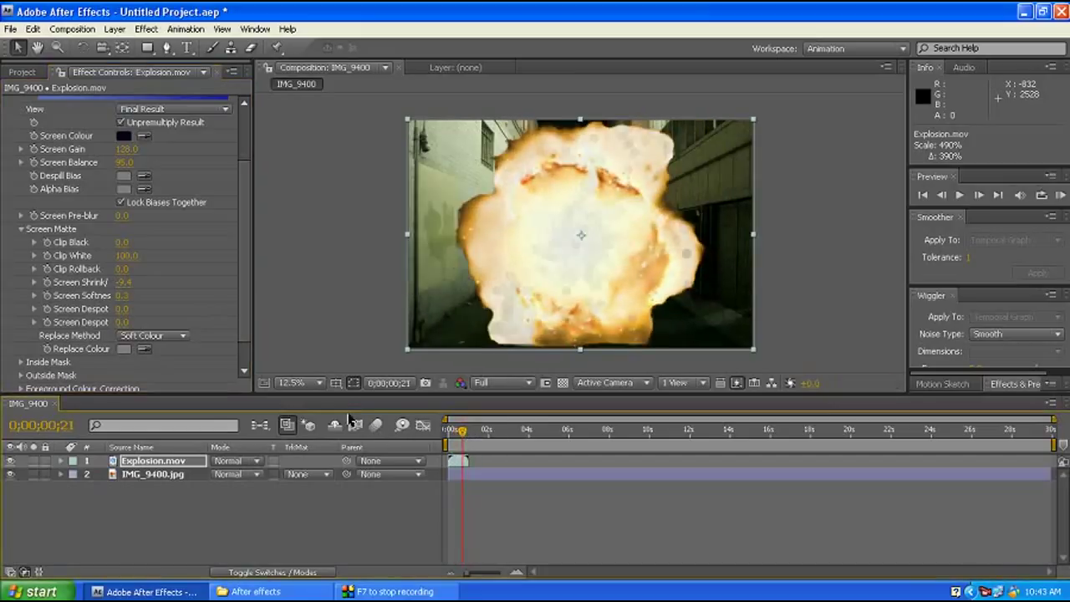
drag(462, 432, 447, 433)
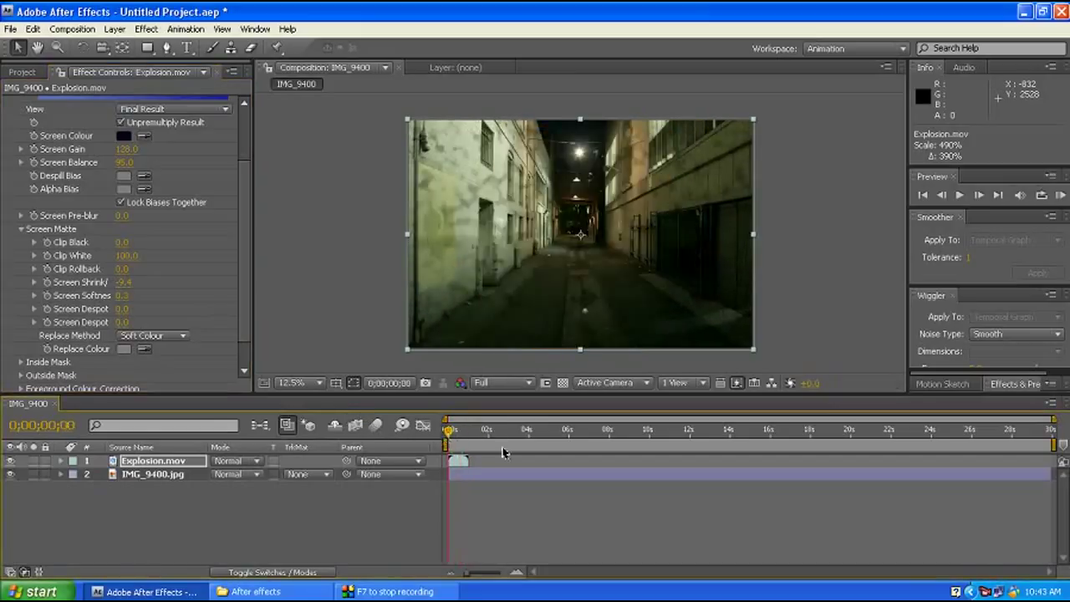
key(Page_Down)
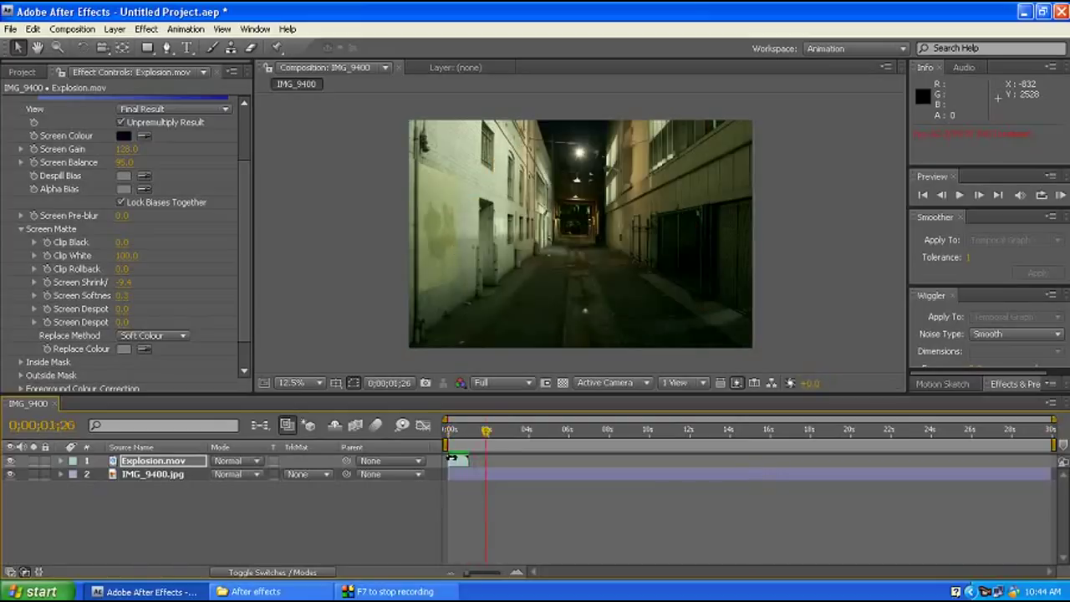
drag(488, 437, 458, 441)
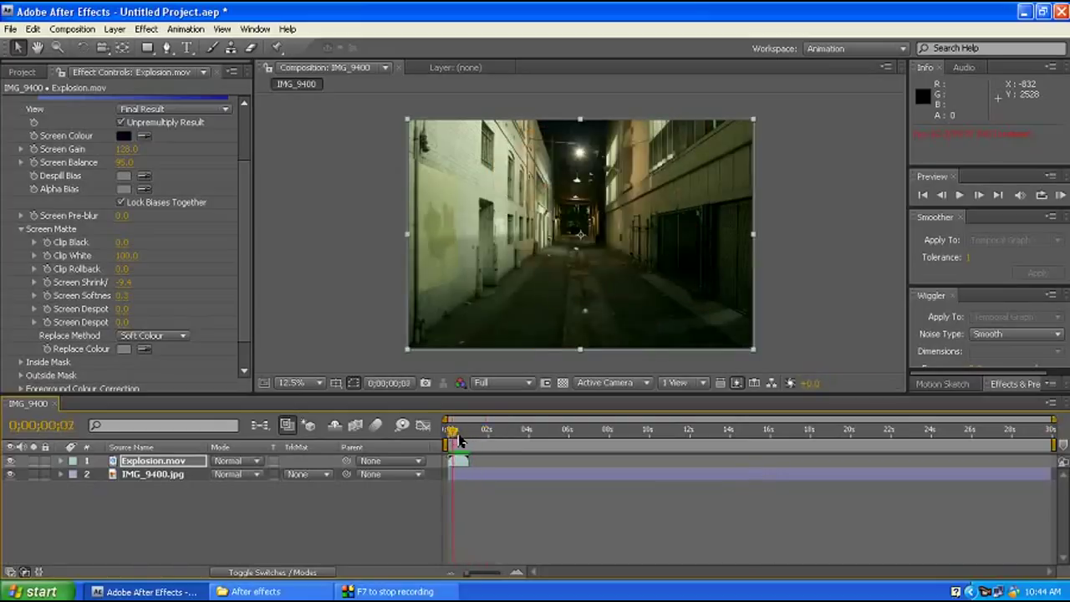
Add WalkingWide_GS.mov as the top layer and scale it to 583% to fill the frame.
click(22, 72)
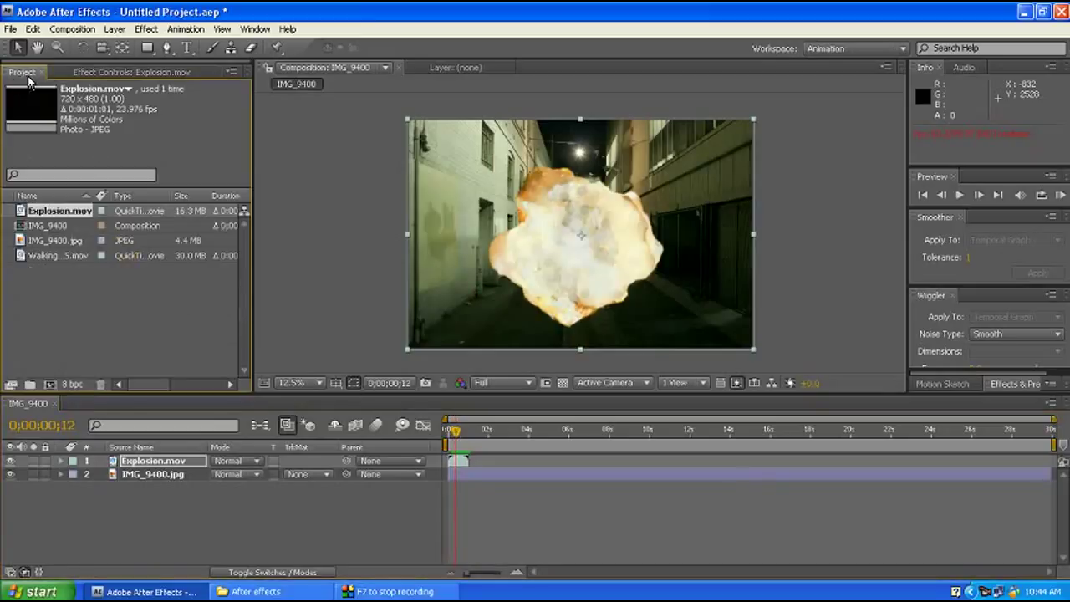
mouse_move(25, 261)
mouse_down()
mouse_move(612, 233)
mouse_move(585, 241)
mouse_up()
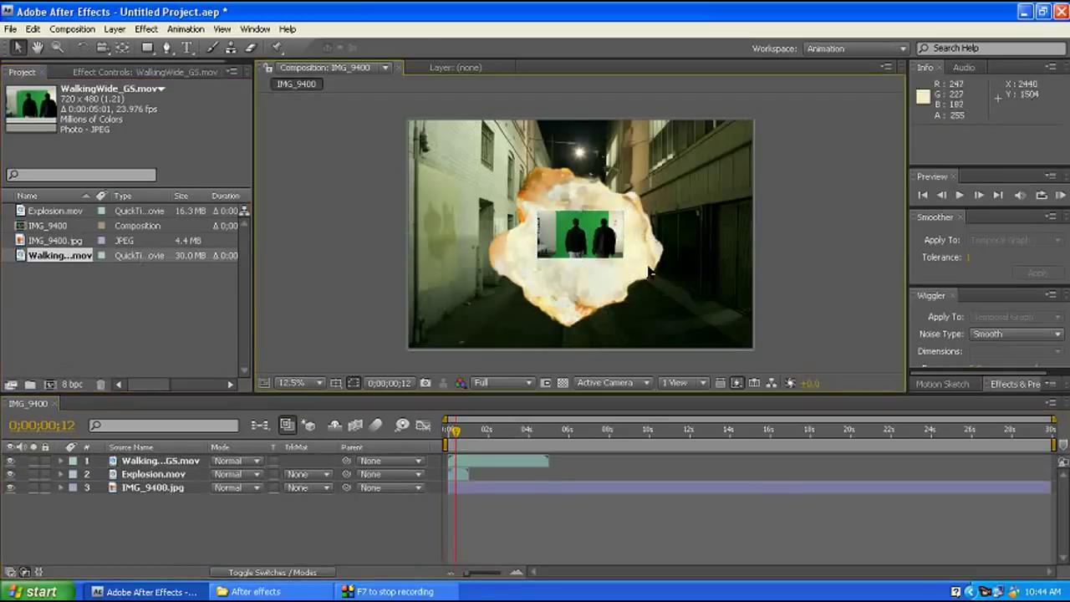
drag(622, 259, 647, 277)
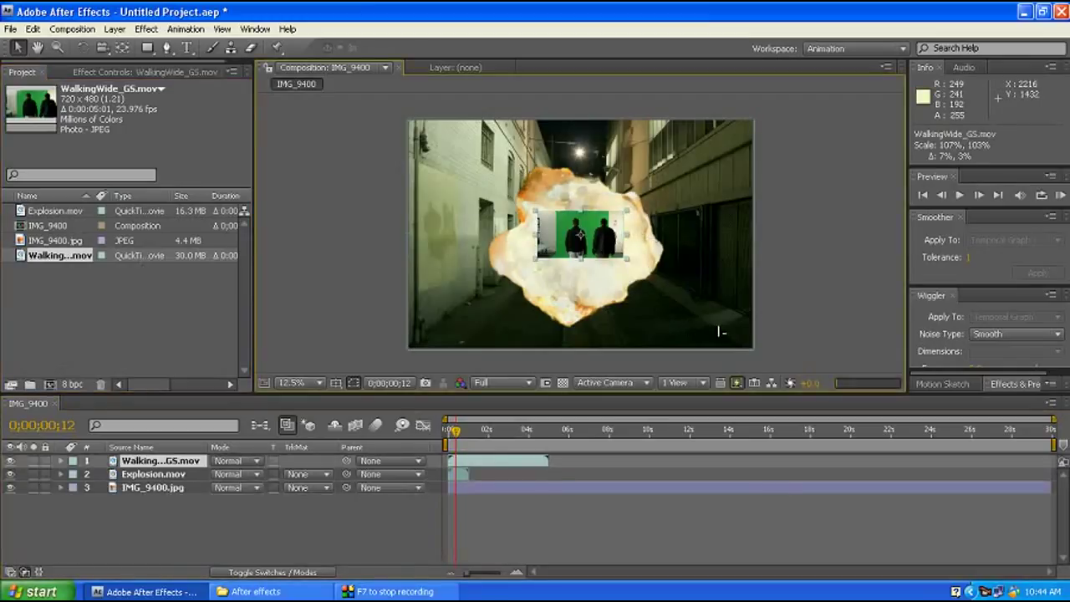
drag(760, 343, 859, 378)
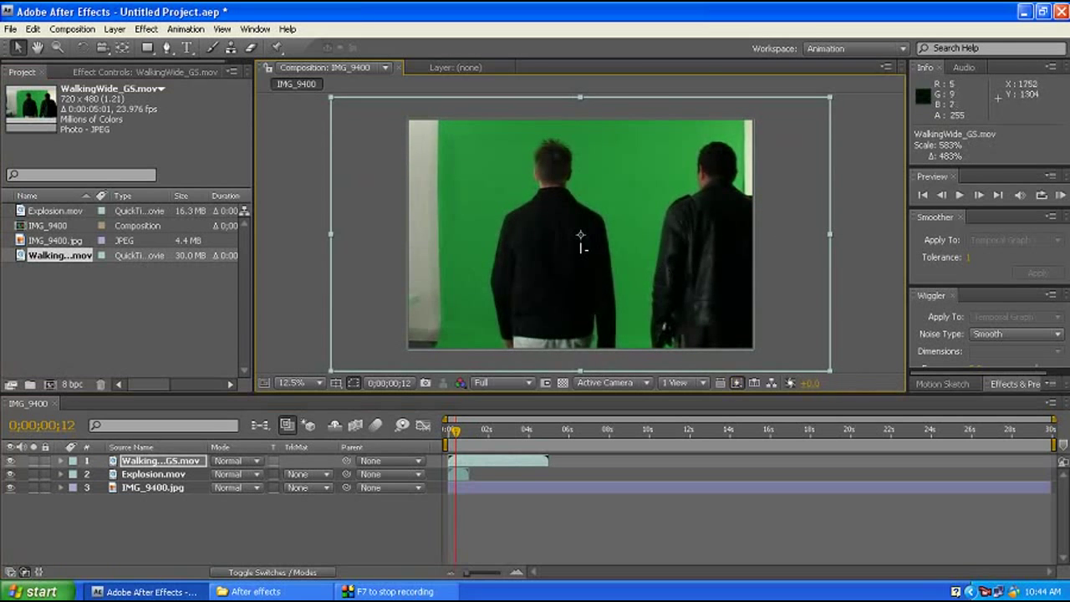
scroll(582, 233, down, 1)
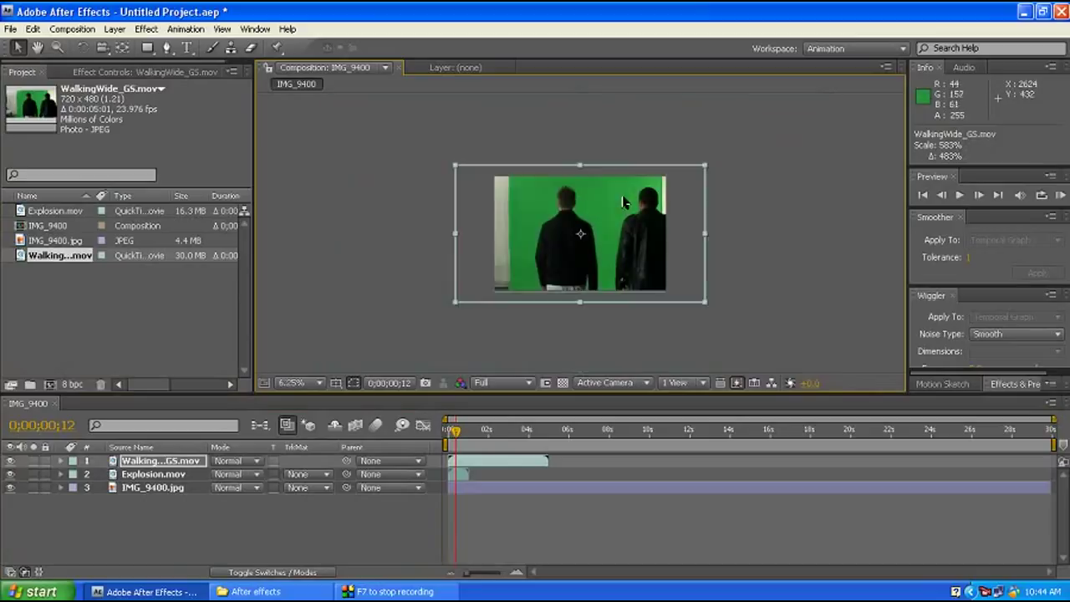
scroll(583, 233, up, 1)
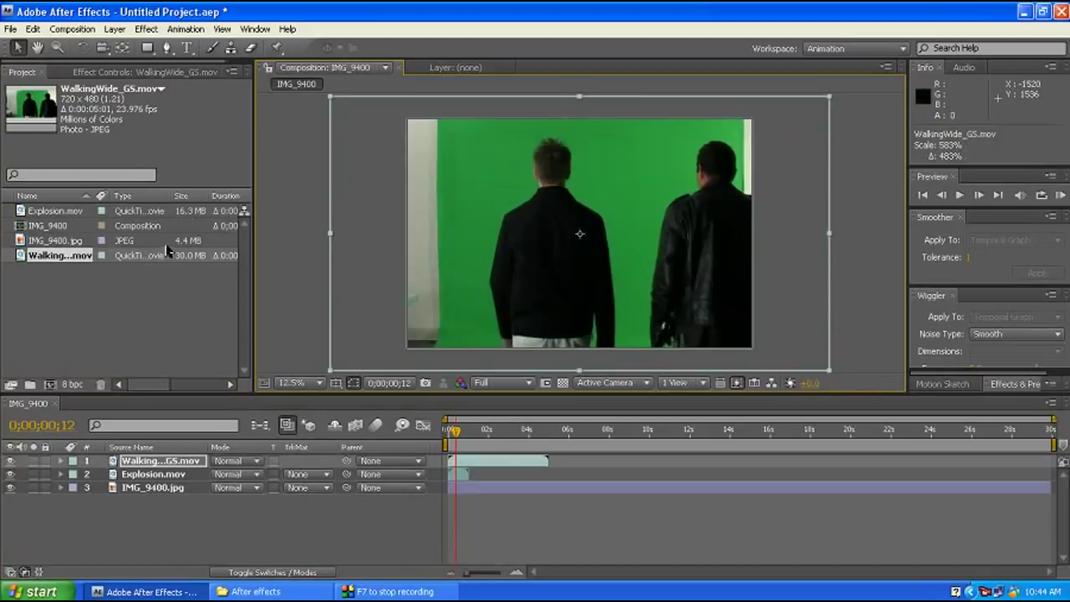
Apply Keylight (1.2) to the WalkingWide_GS.mov layer.
click(146, 29)
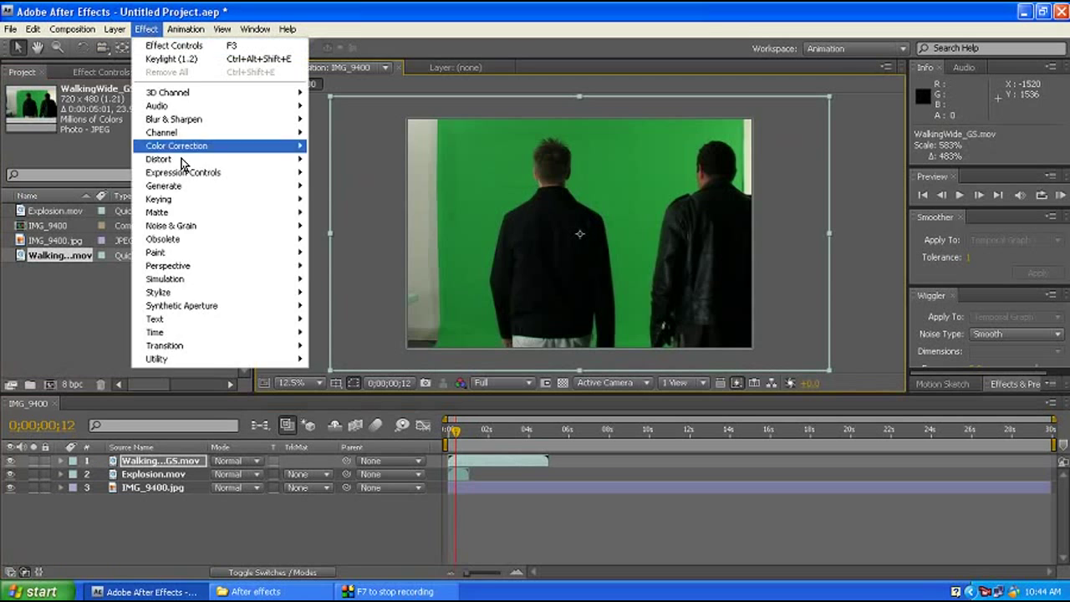
mouse_move(292, 203)
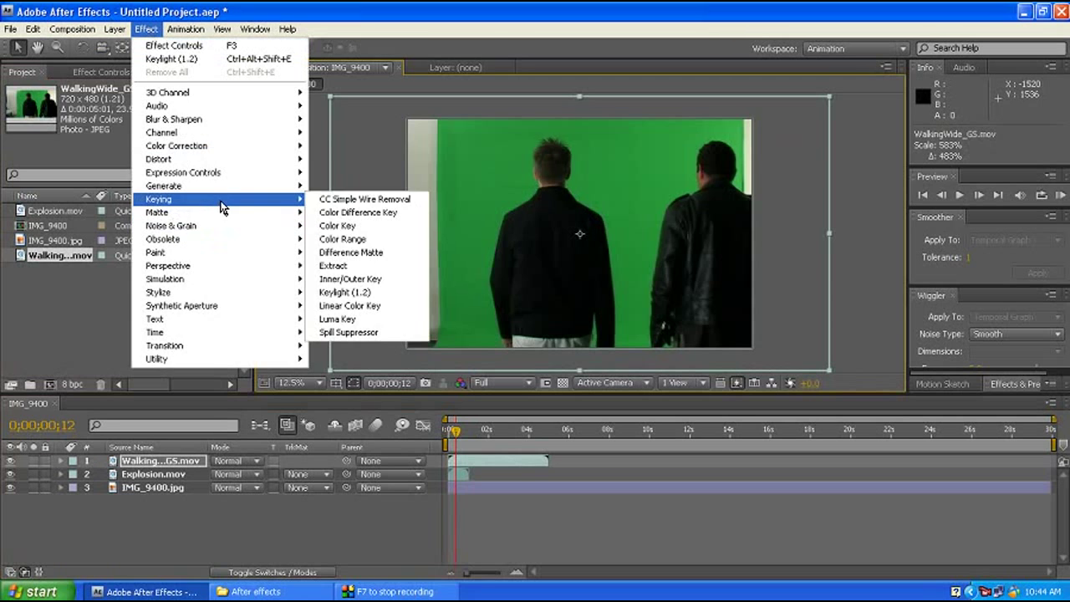
click(344, 295)
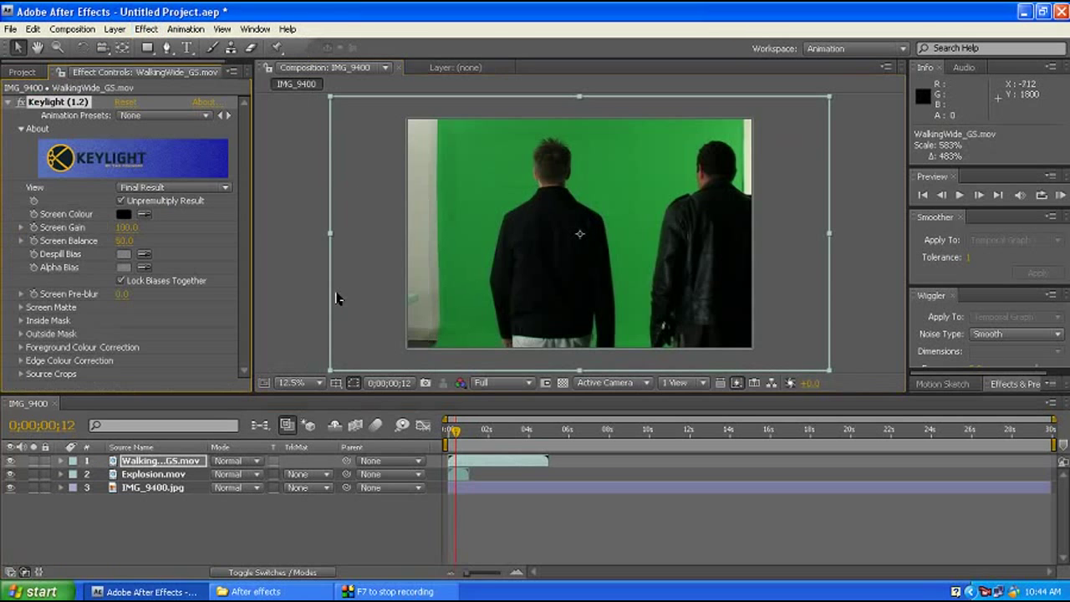
Sample the green backdrop as Screen Colour and set Screen Shrink/Grow to -2.4.
click(144, 217)
click(484, 176)
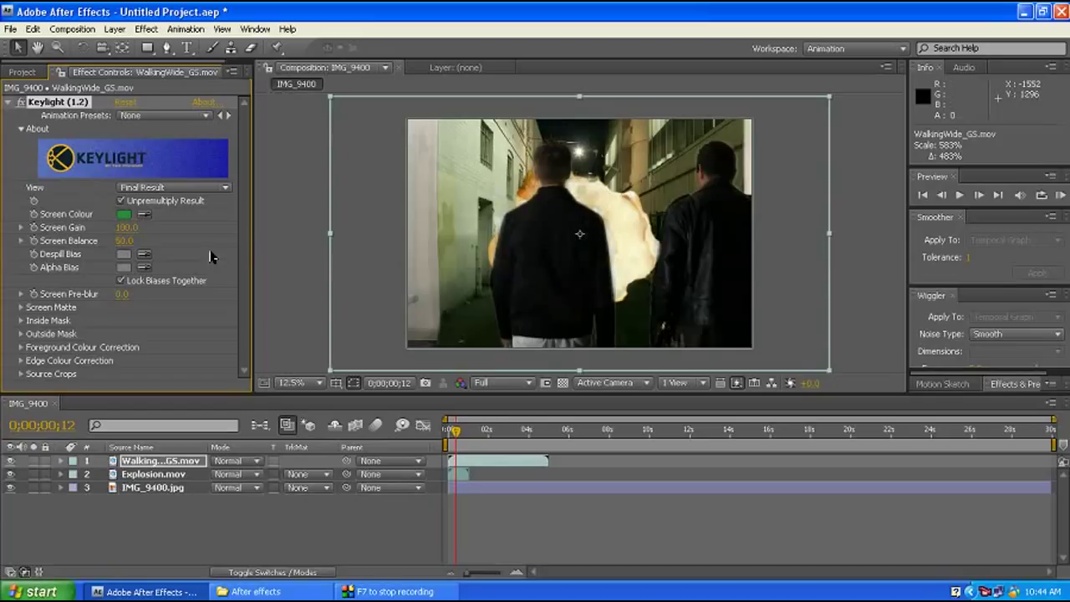
click(22, 308)
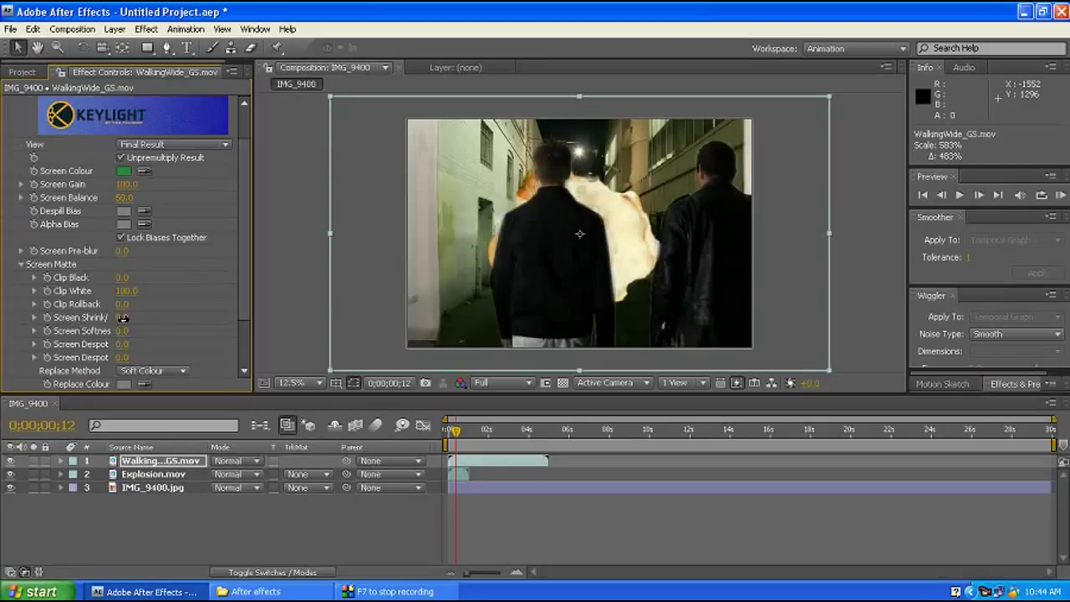
mouse_move(125, 317)
mouse_down()
mouse_move(106, 320)
mouse_move(126, 318)
mouse_up()
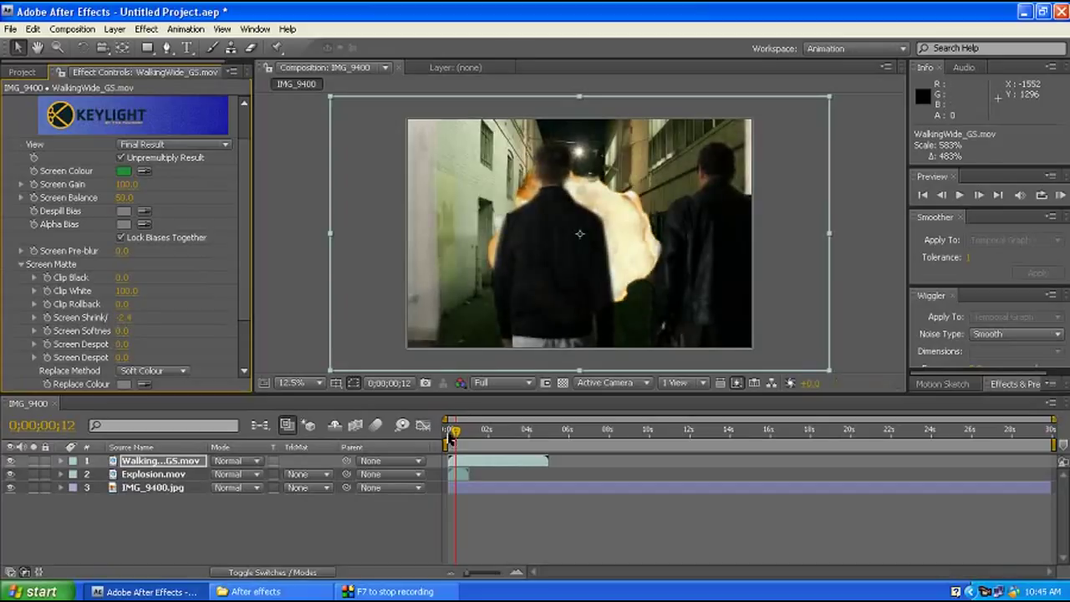
mouse_move(458, 432)
mouse_down()
mouse_move(510, 435)
mouse_move(445, 432)
mouse_move(509, 436)
mouse_up()
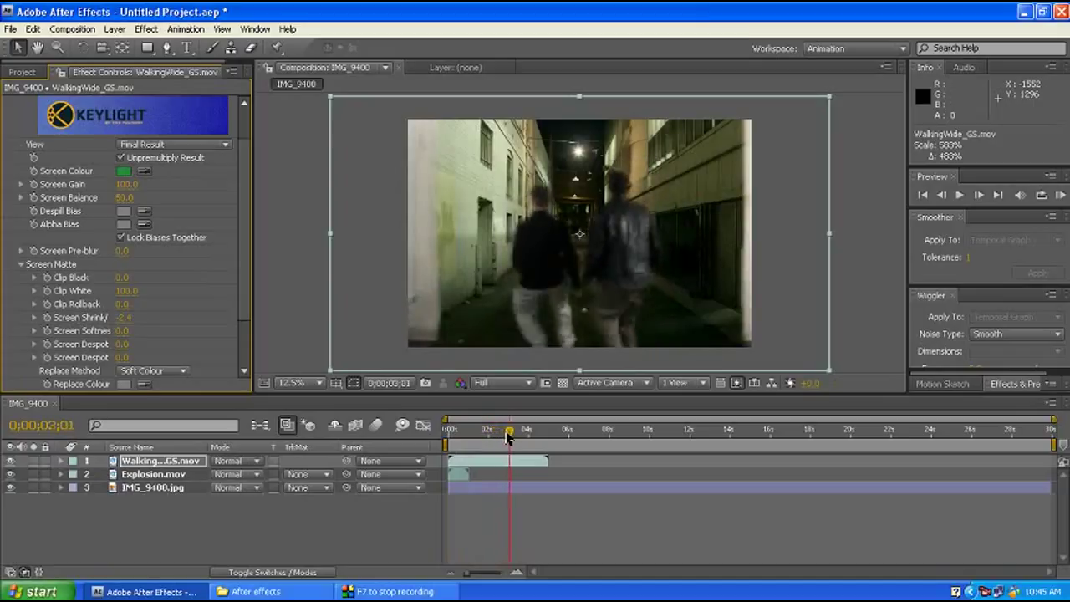
Delay the Explosion.mov layer to start at 0;00;02;25.
click(454, 476)
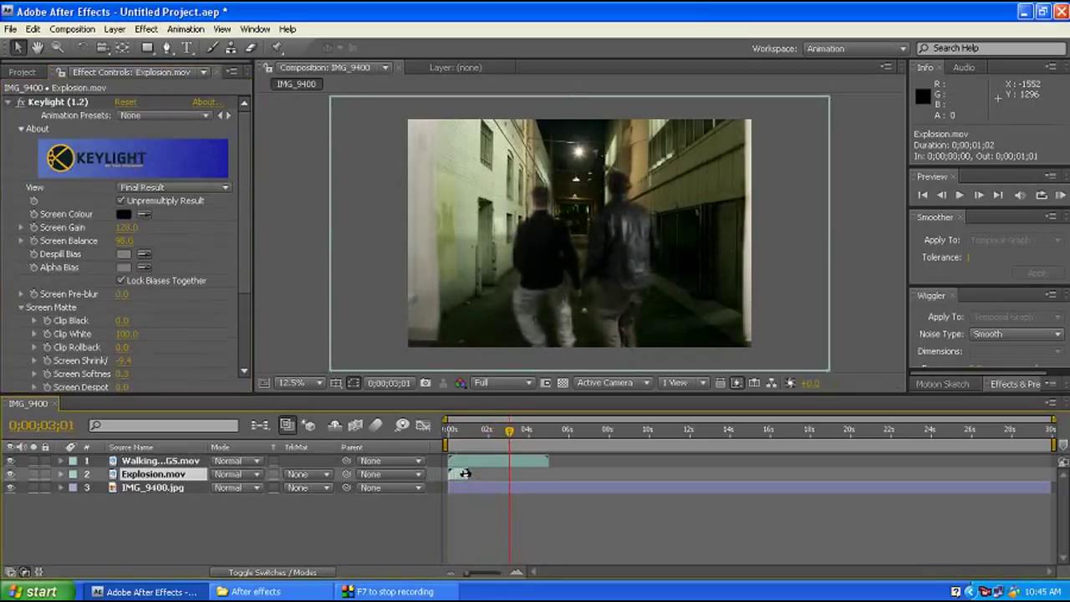
mouse_move(465, 478)
mouse_down()
mouse_move(527, 482)
mouse_move(518, 482)
mouse_up()
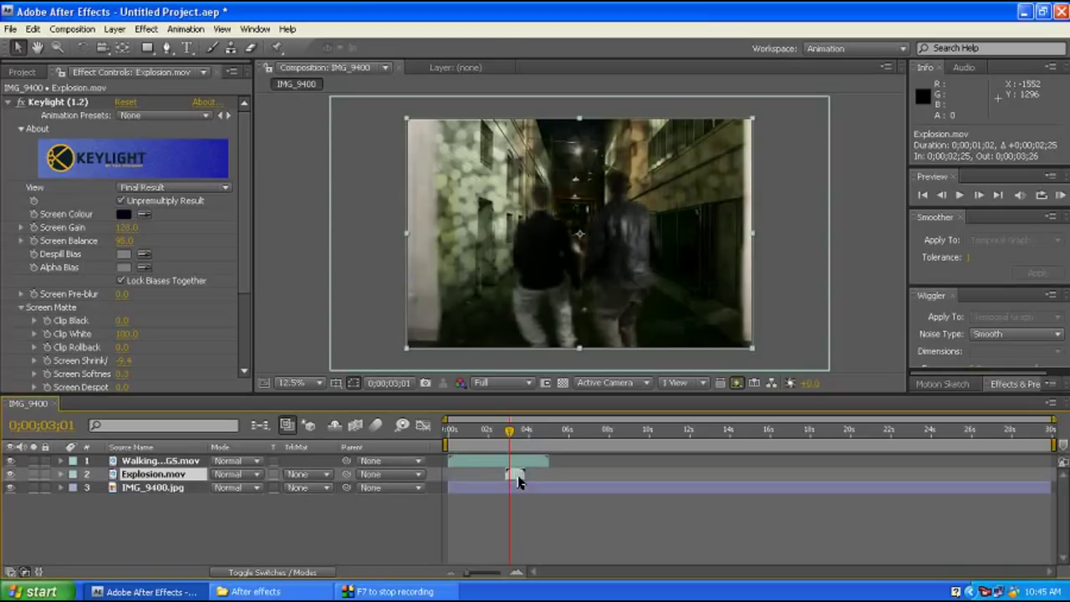
drag(515, 441, 525, 437)
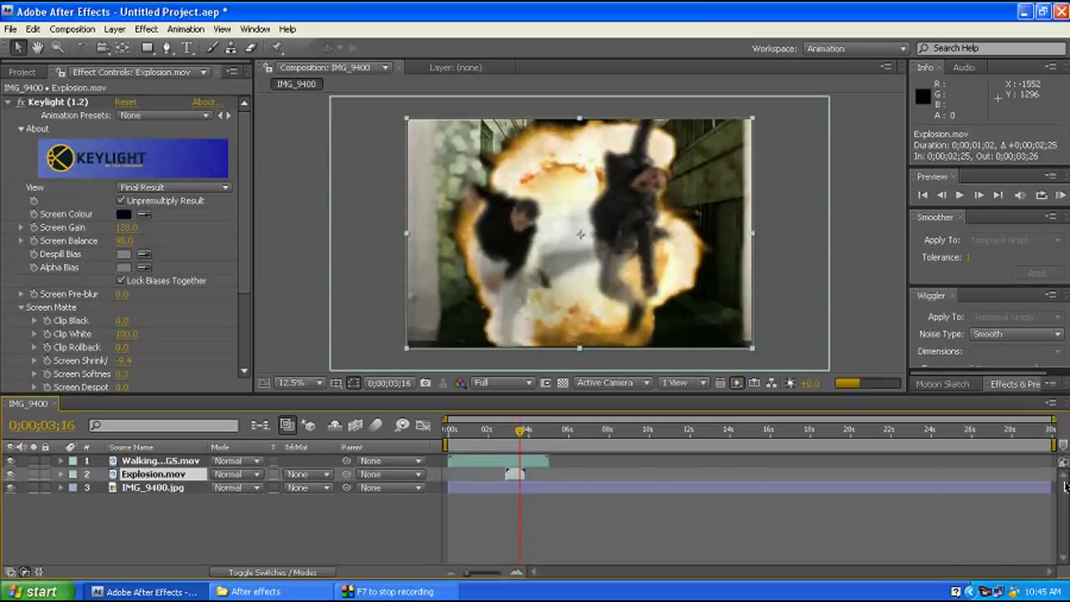
Trim the IMG_9400.jpg alley still to end around five seconds.
drag(1050, 493, 551, 520)
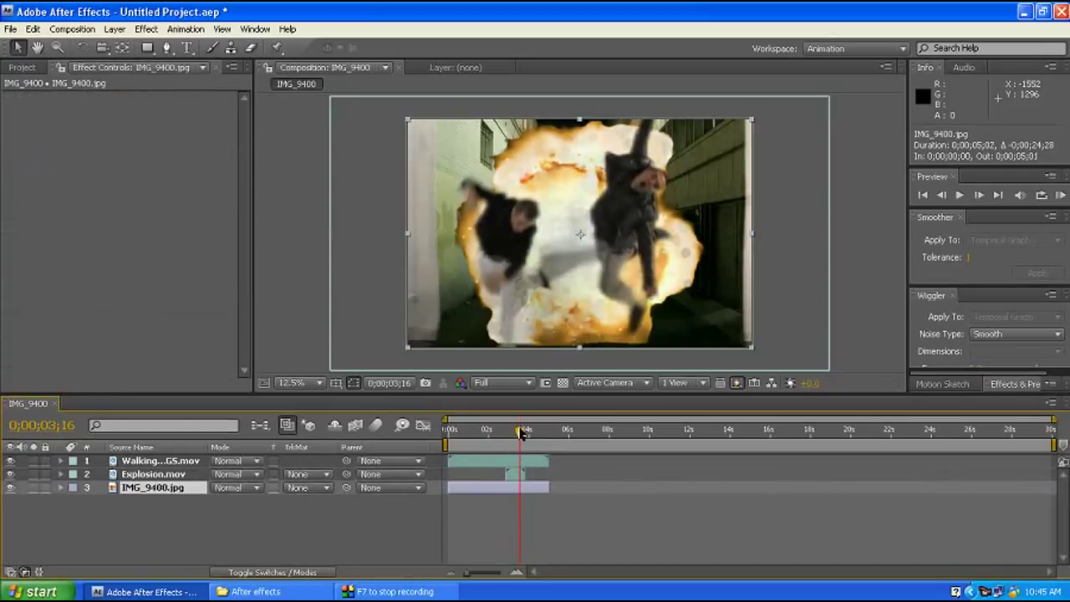
mouse_move(522, 432)
mouse_down()
mouse_move(483, 445)
mouse_move(522, 448)
mouse_move(506, 446)
mouse_up()
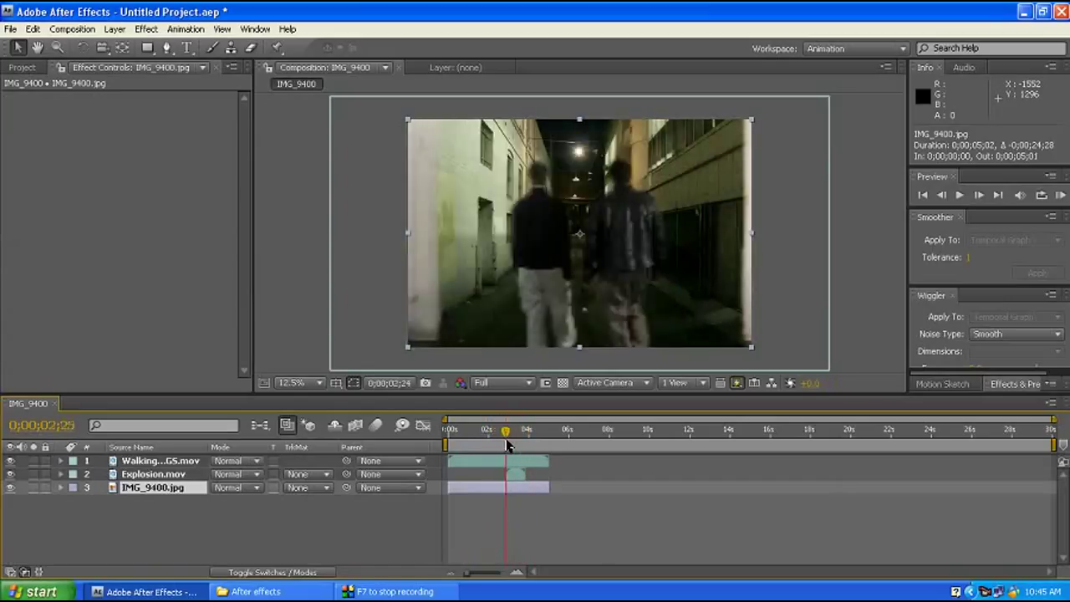
drag(506, 446, 483, 446)
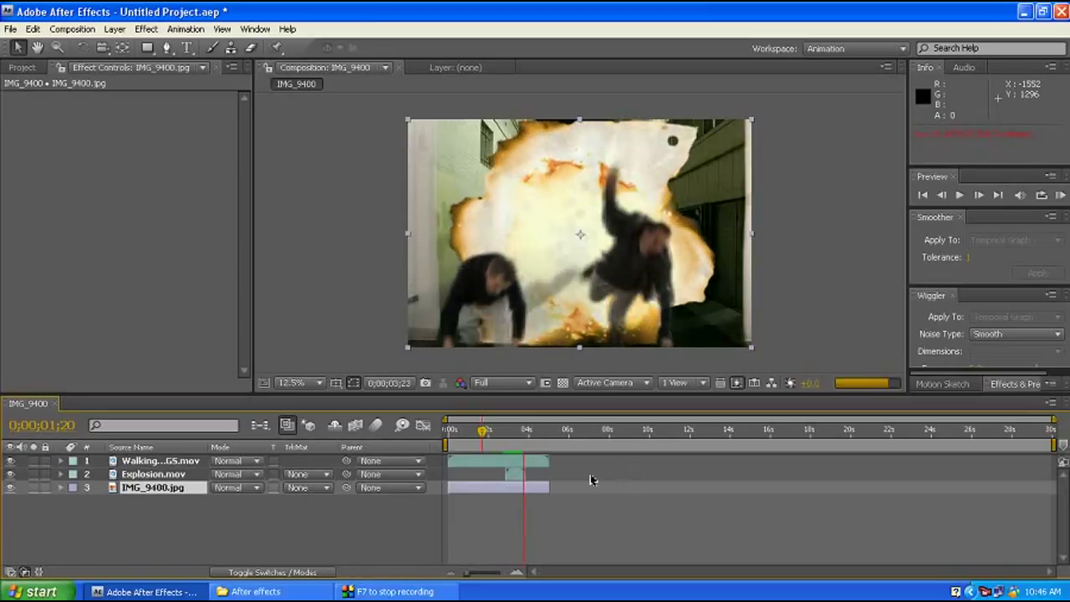
click(536, 481)
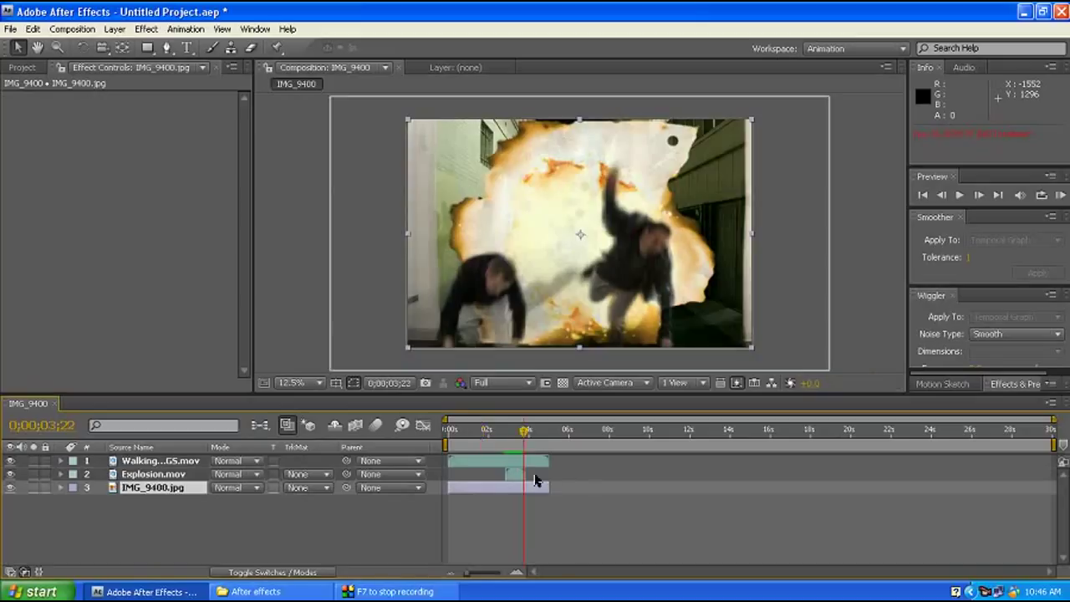
click(505, 433)
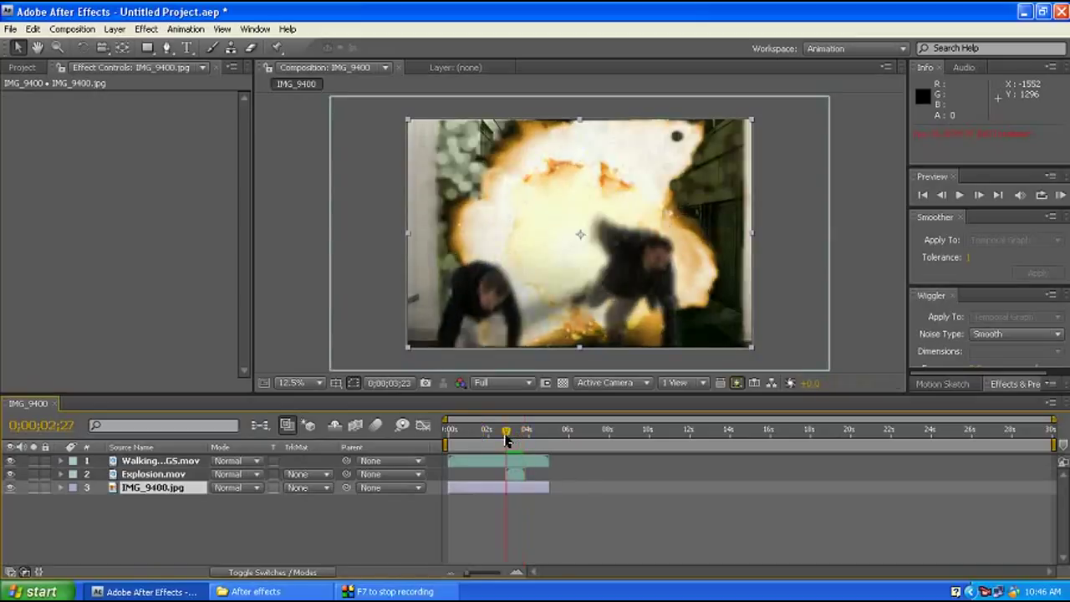
mouse_move(499, 441)
mouse_down()
mouse_move(526, 447)
mouse_move(507, 441)
mouse_move(519, 443)
mouse_up()
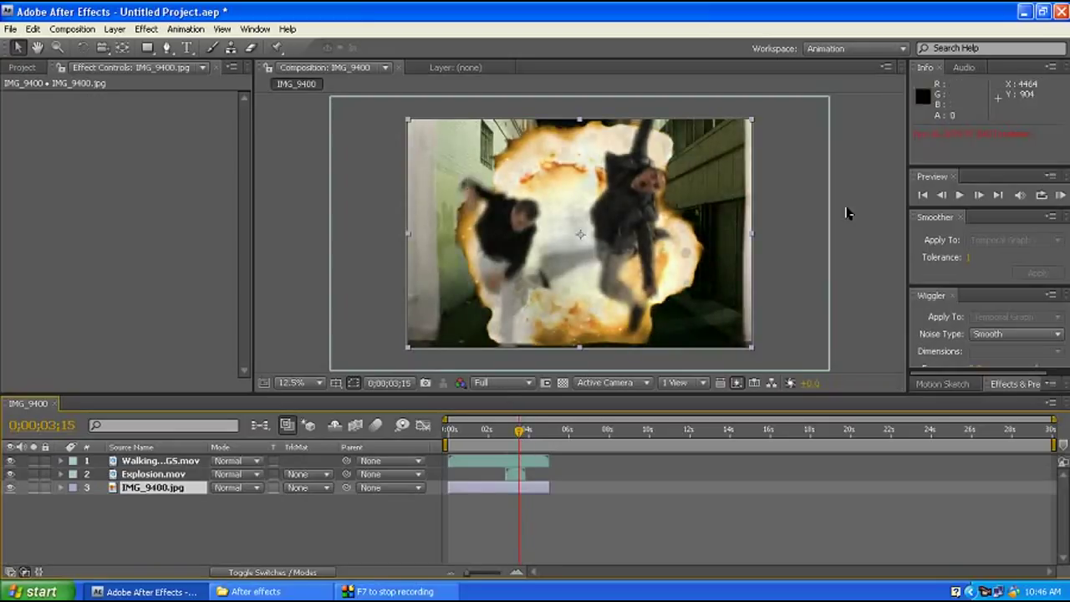
mouse_move(518, 433)
mouse_down()
mouse_move(473, 433)
mouse_move(515, 444)
mouse_up()
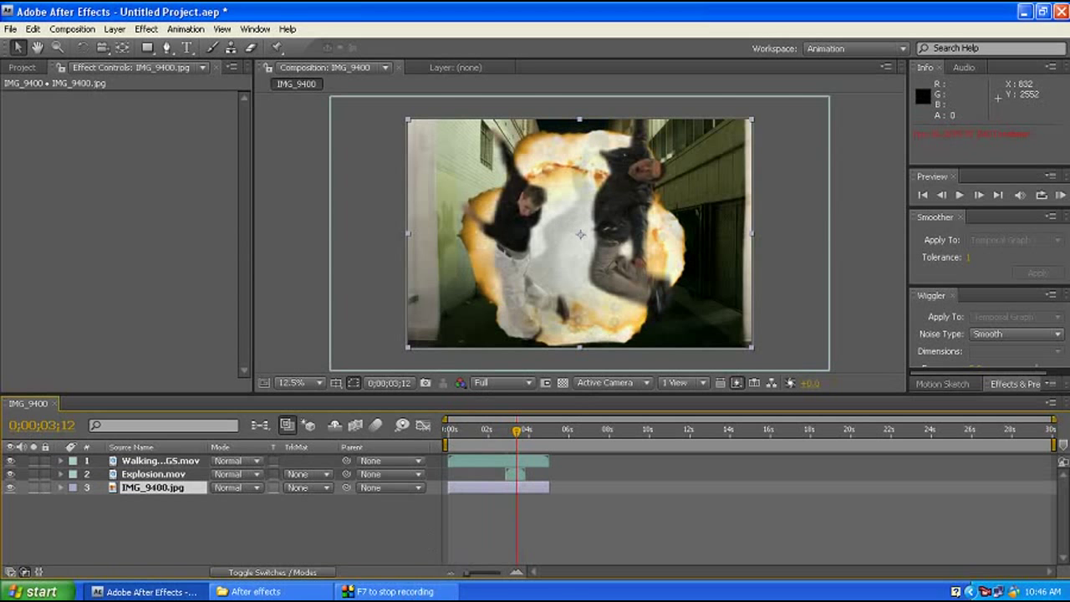
click(393, 591)
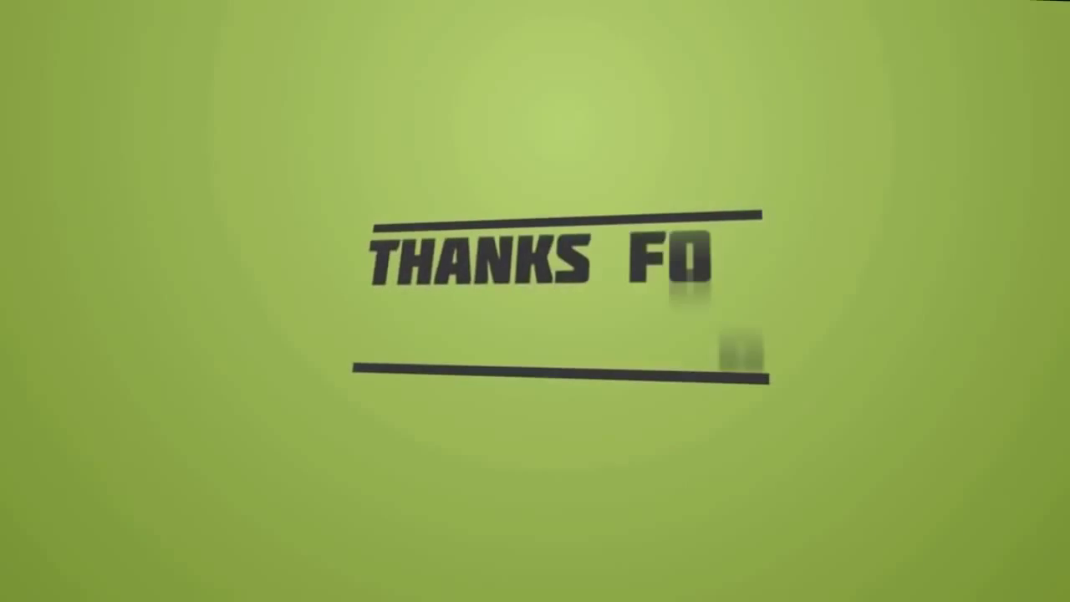